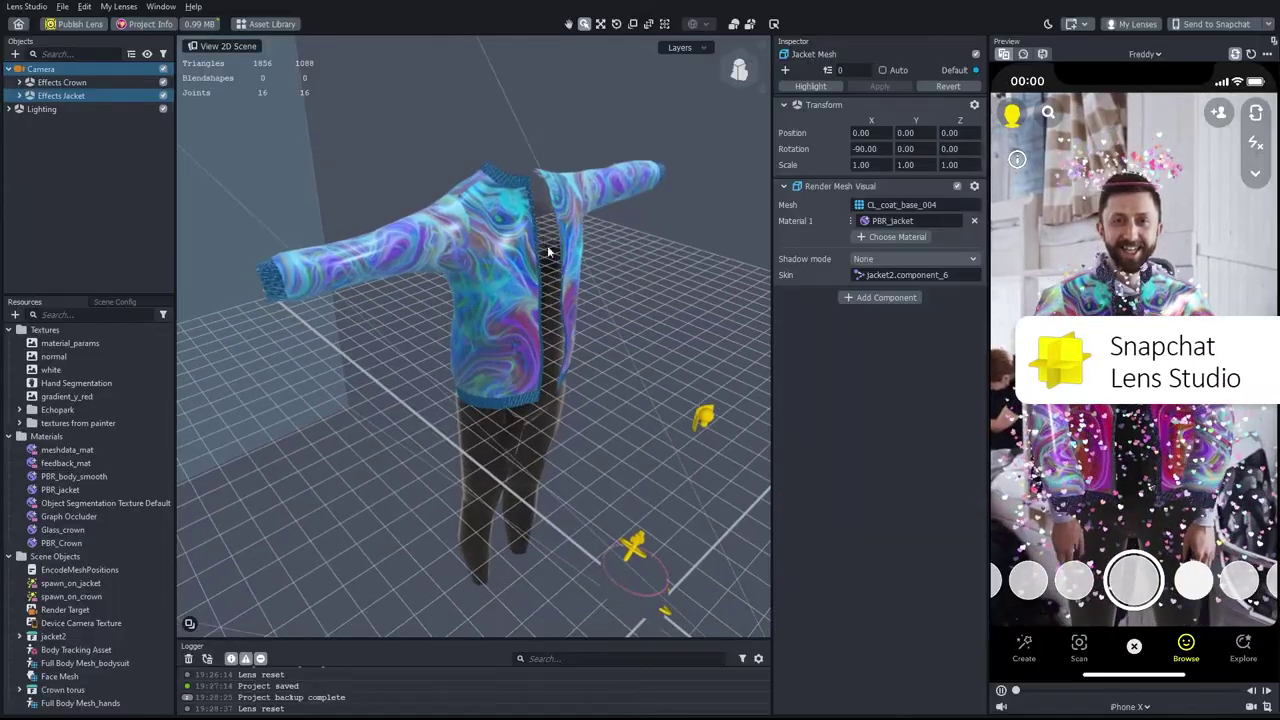
# - Inspect the spawn_on_jacket VFX asset and disable the Spawn On Jacket VFX object in the scene
pyautogui.moveTo(548, 252); pyautogui.dragTo(542, 243, button='right')
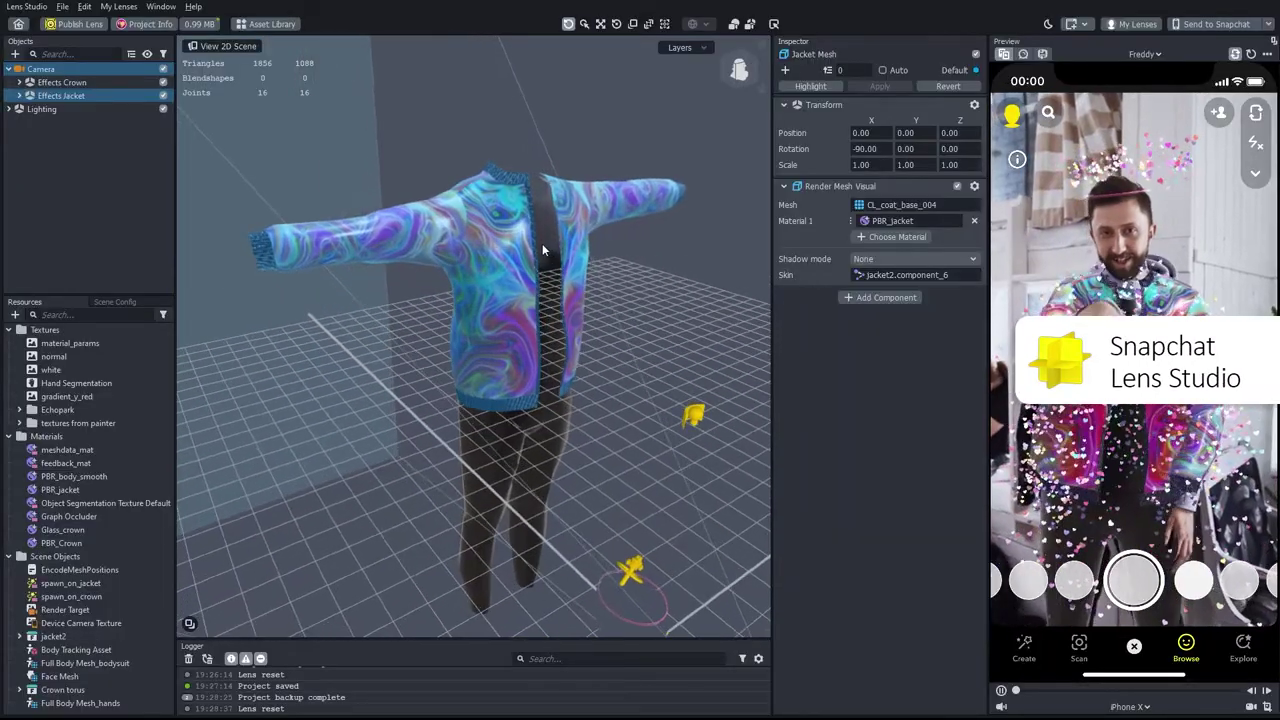
pyautogui.click(429, 134)
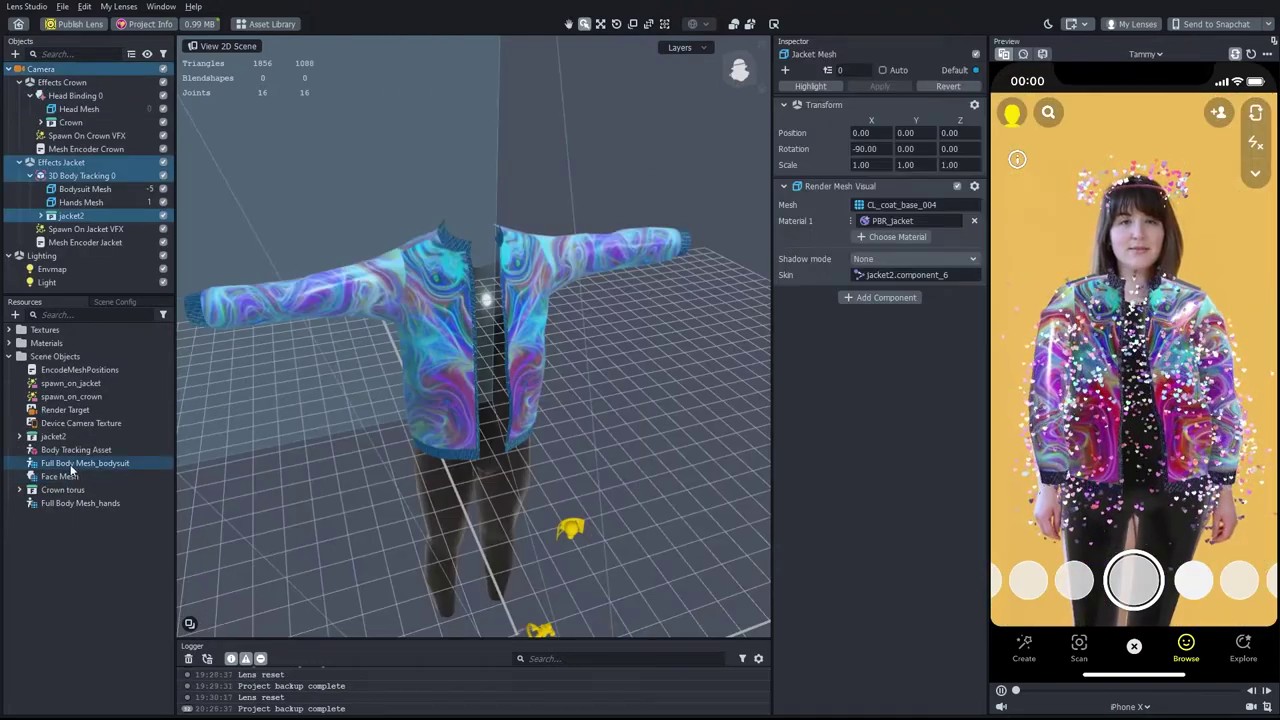
pyautogui.click(58, 231)
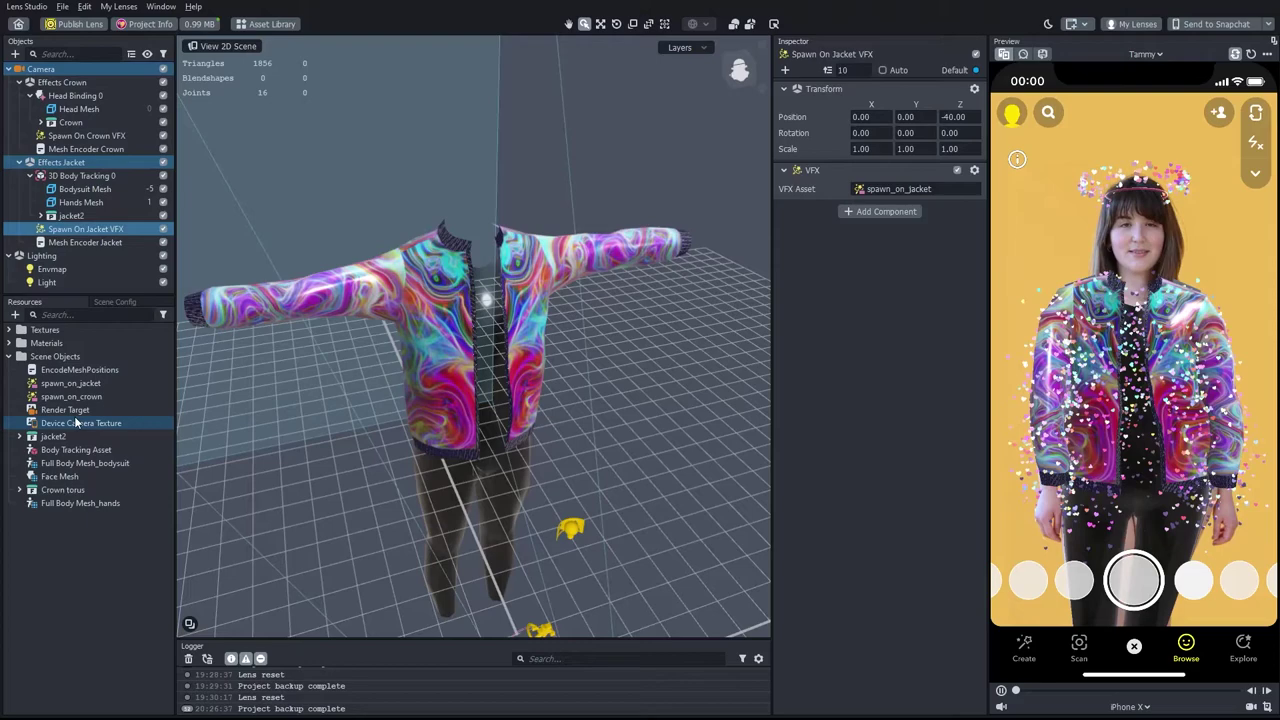
pyautogui.click(74, 384)
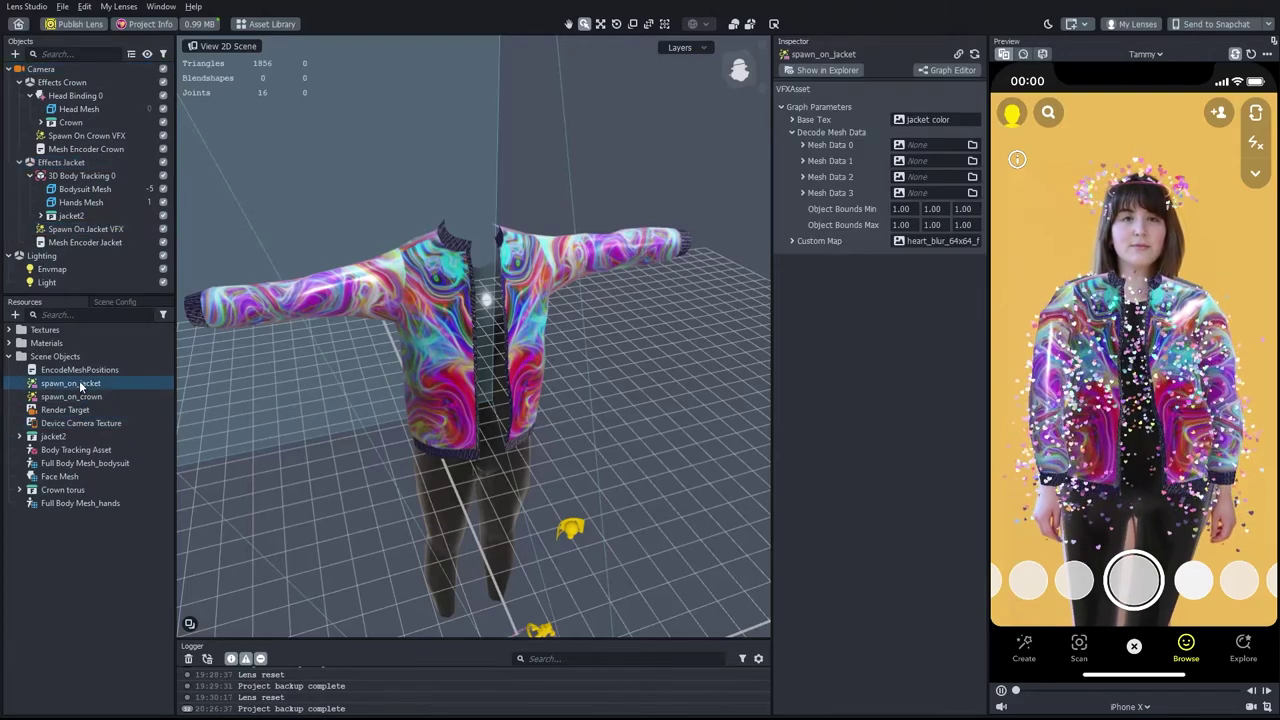
pyautogui.click(163, 230)
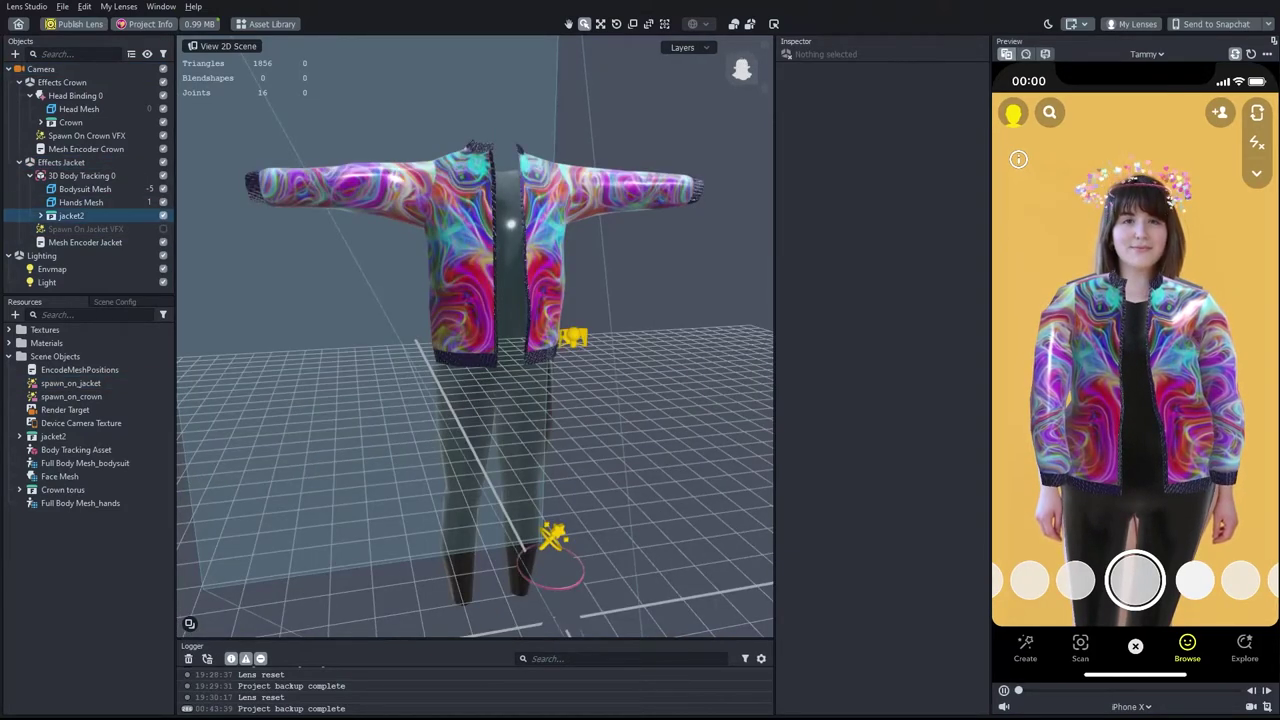
# - Toggle jacket2 and the Bodysuit Mesh off and back on to check what each contributes to the preview
pyautogui.click(163, 216)
pyautogui.click(163, 216)
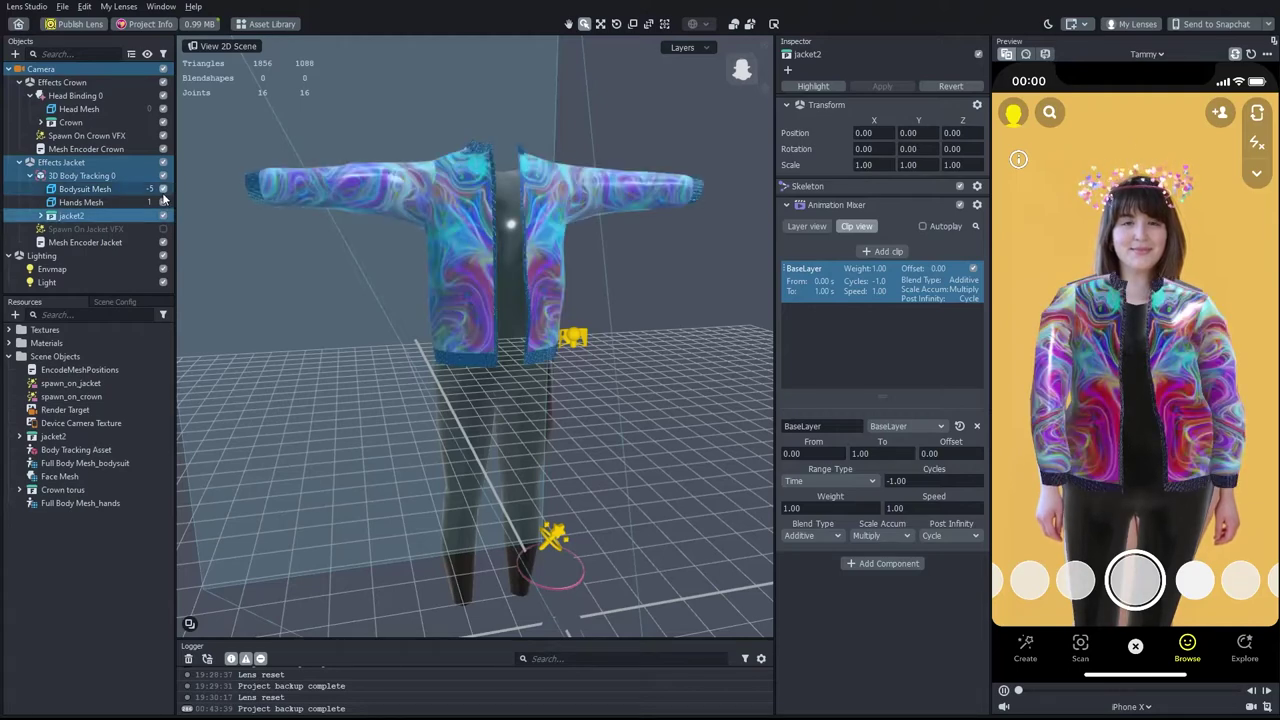
pyautogui.click(163, 189)
pyautogui.click(163, 189)
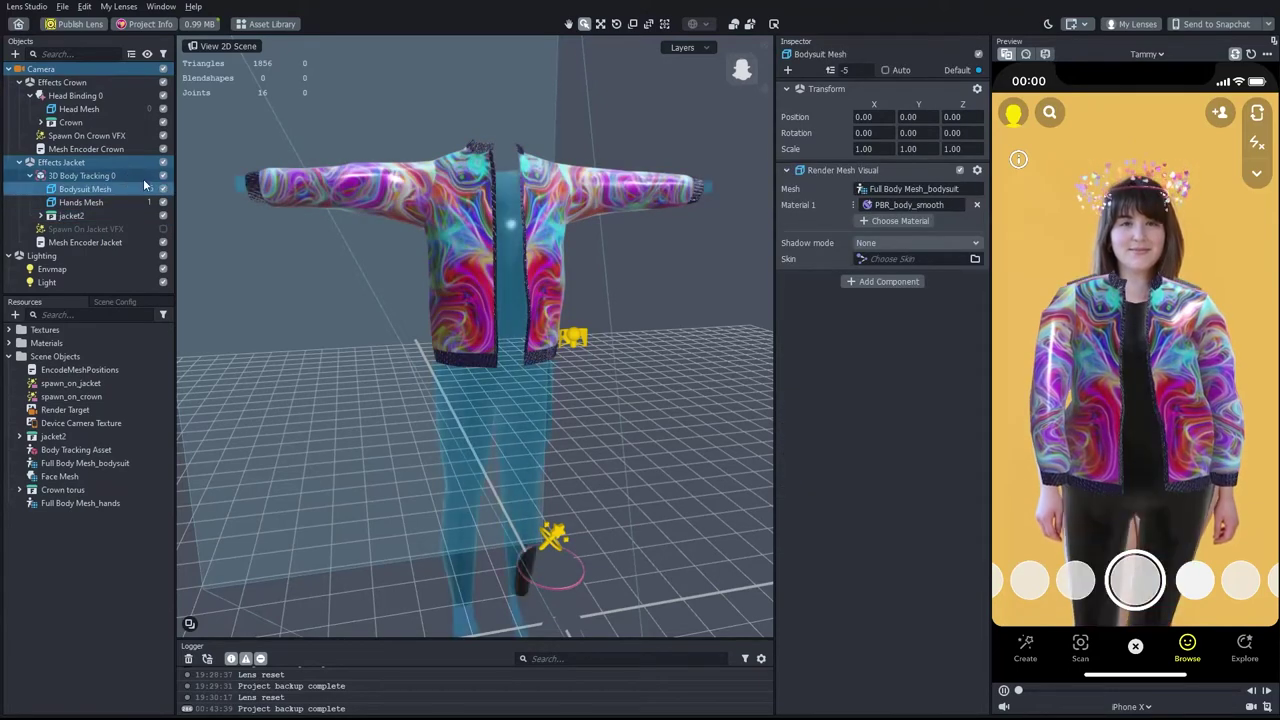
# - Examine the attachment points of 3D Body Tracking 0 and the joint hierarchy inside jacket2
pyautogui.click(107, 175)
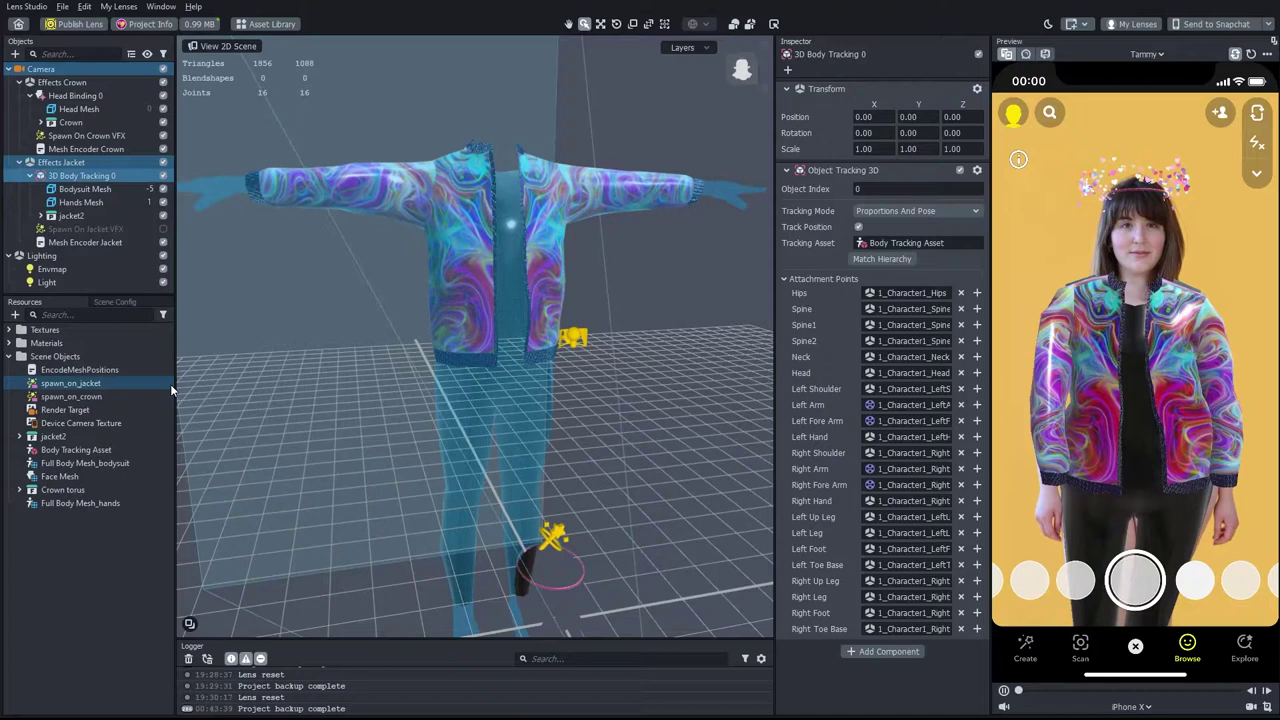
pyautogui.moveTo(172, 382); pyautogui.dragTo(292, 378)
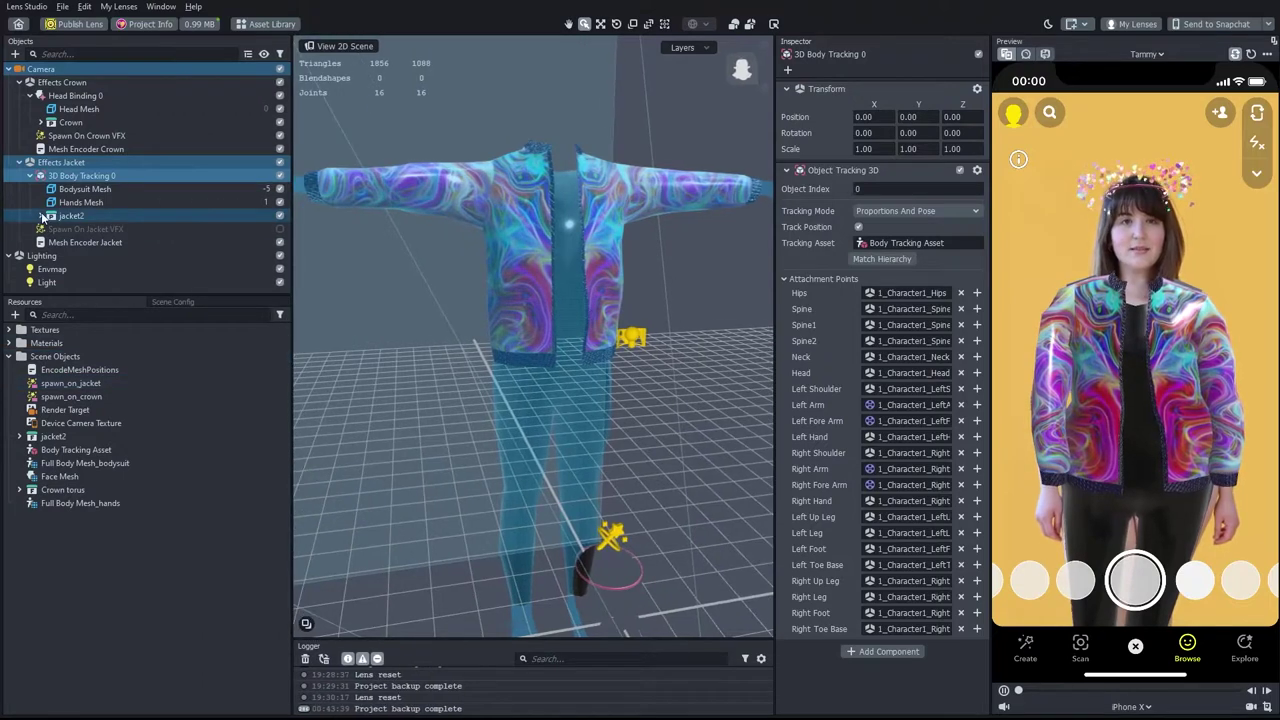
pyautogui.click(41, 216)
pyautogui.scroll(-6, 117, 195)
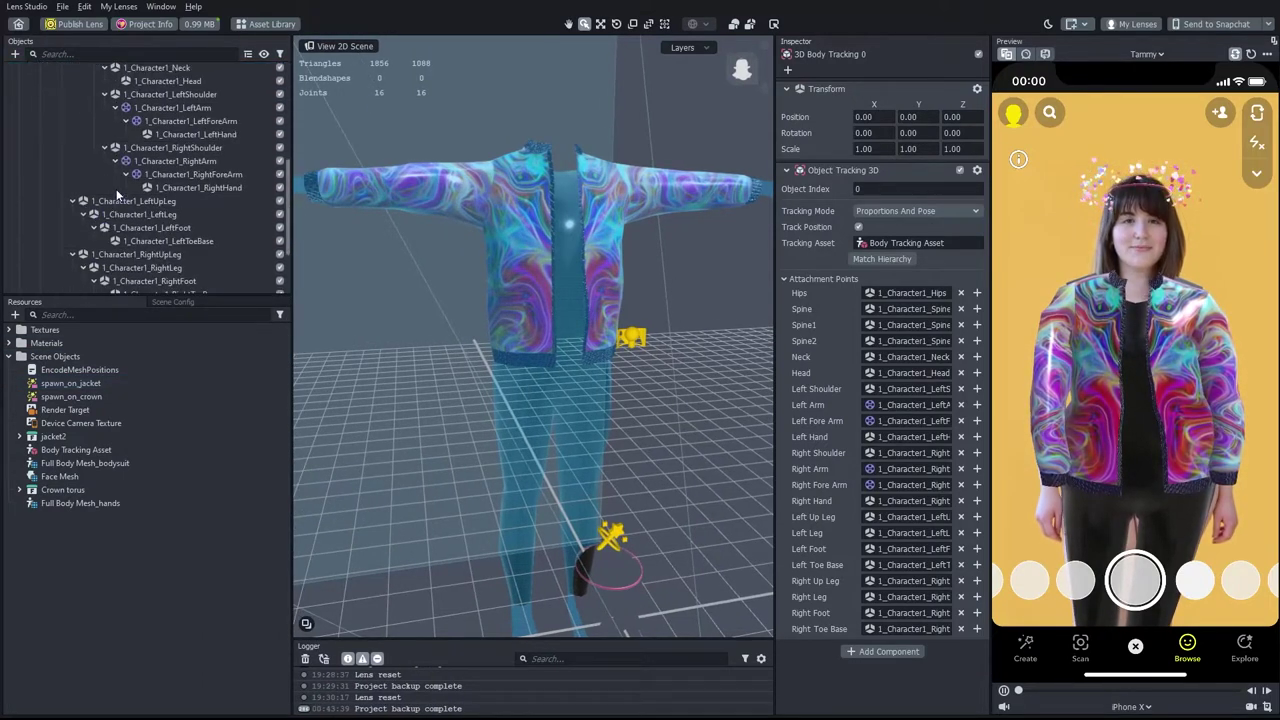
pyautogui.scroll(-2, 117, 195)
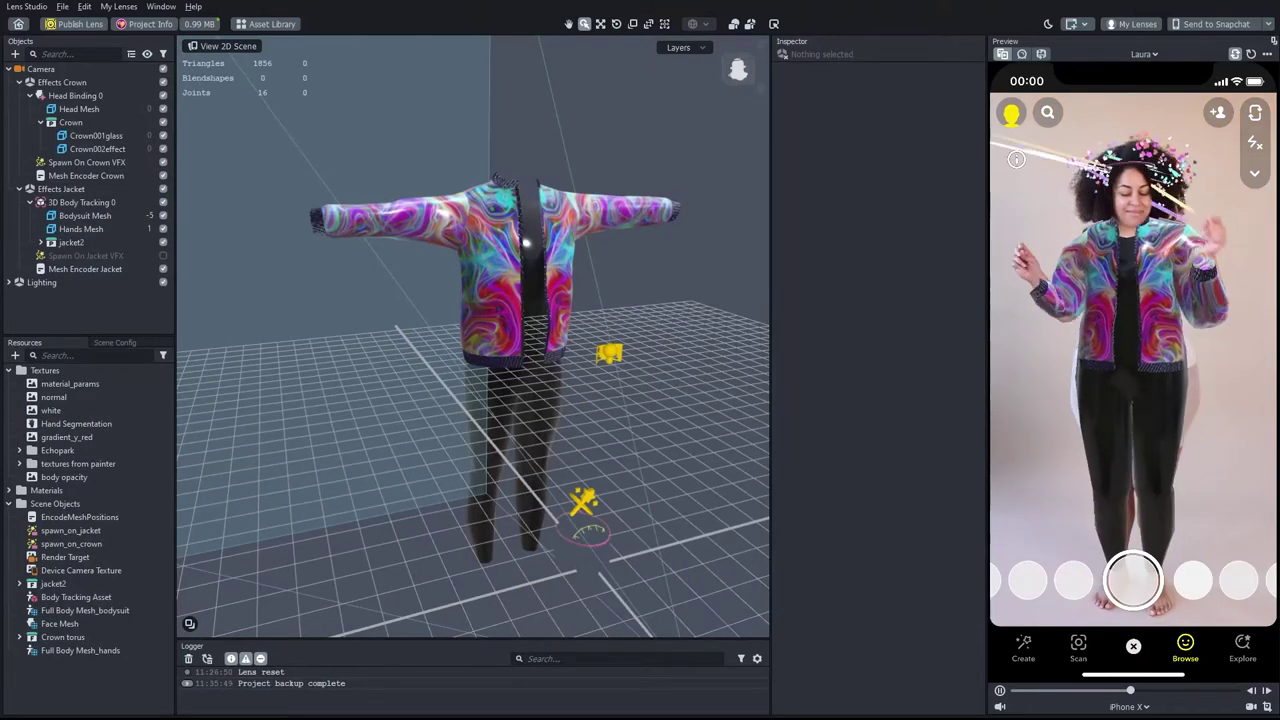
# - Hide jacket2 and inspect the Bodysuit Mesh on its own in the scene
pyautogui.click(70, 242)
pyautogui.click(163, 243)
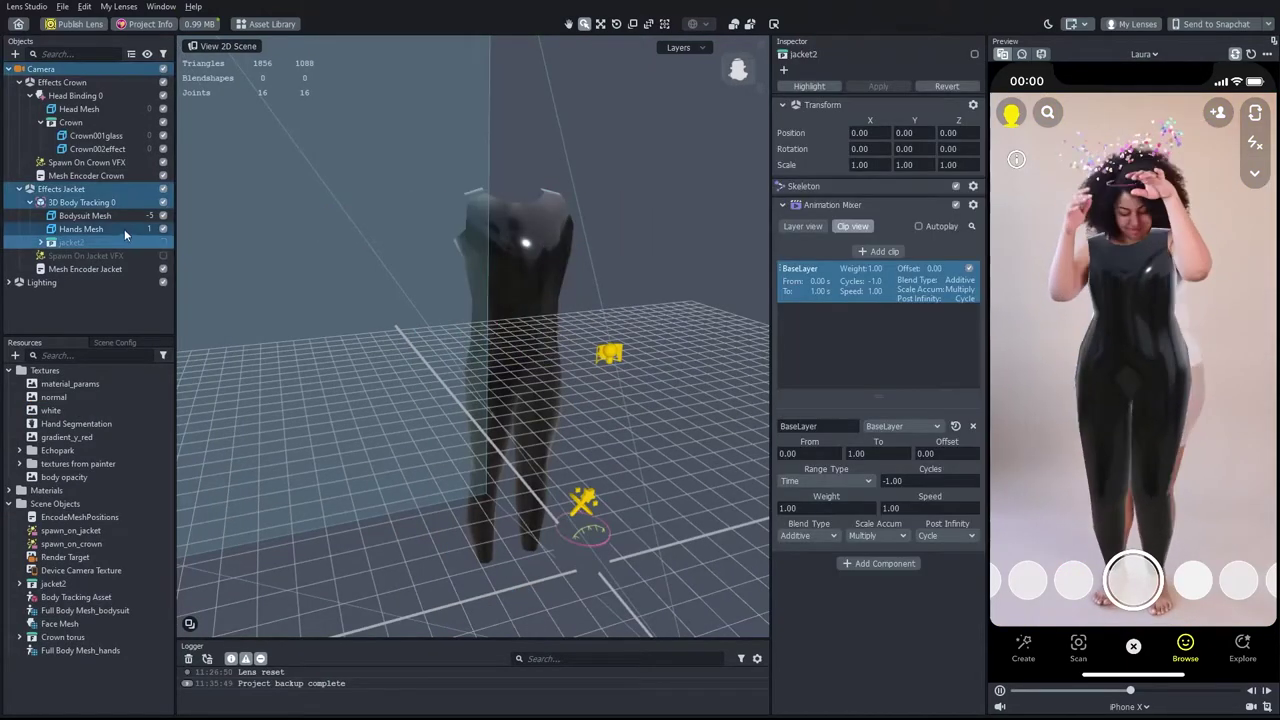
pyautogui.click(96, 216)
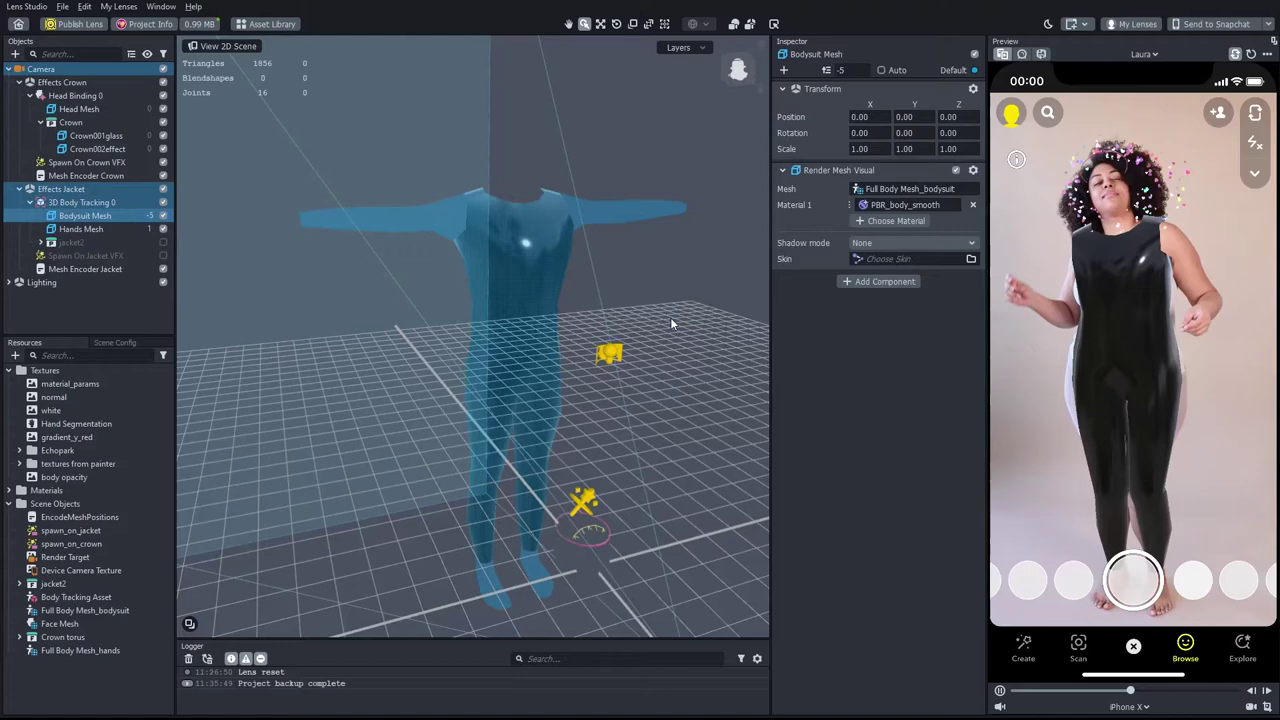
pyautogui.moveTo(670, 317); pyautogui.dragTo(650, 326, button='middle')
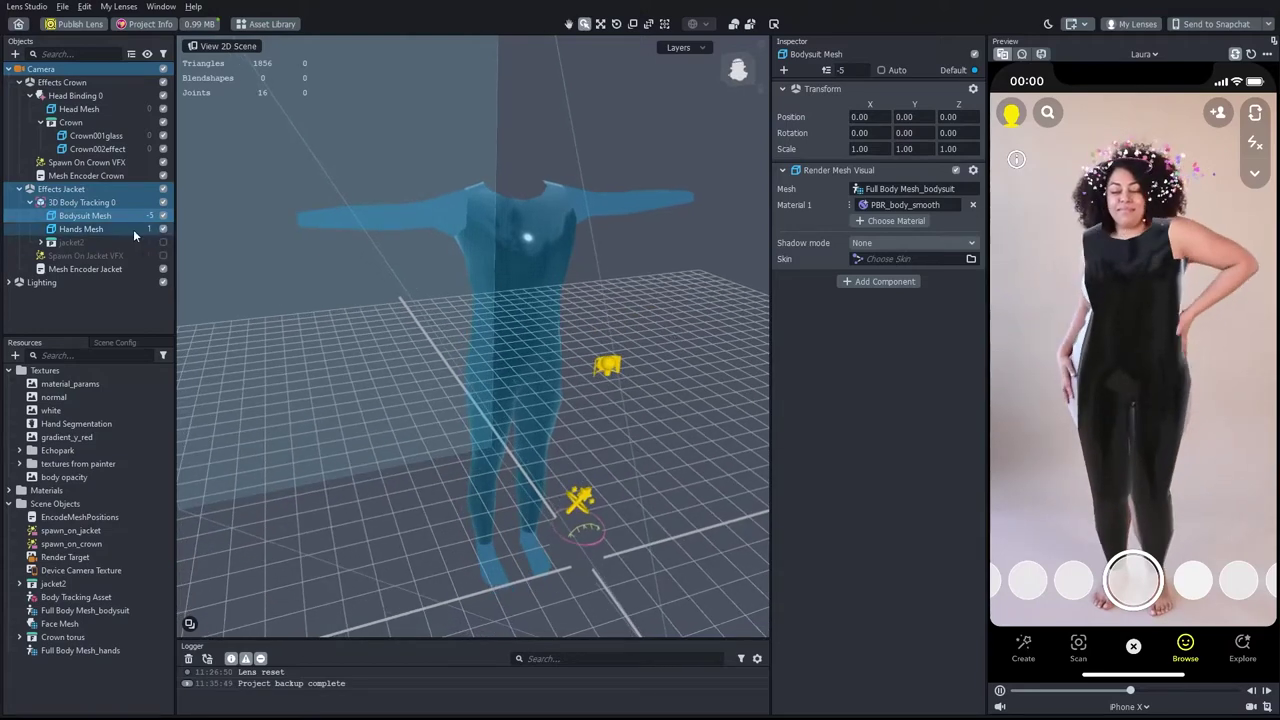
pyautogui.moveTo(551, 296); pyautogui.dragTo(586, 286, button='middle')
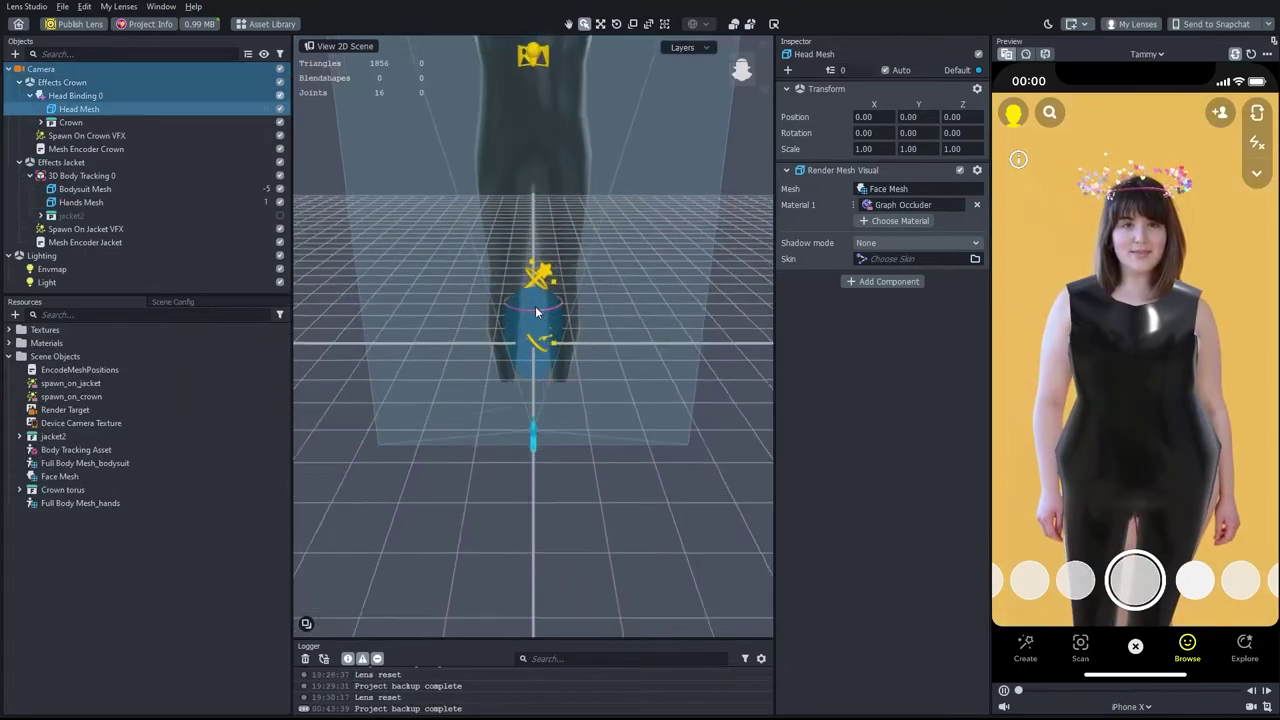
# - Inspect the head mesh, crown and Spawn On Crown VFX, and disable the Effects Crown group
pyautogui.scroll(3, 536, 312)
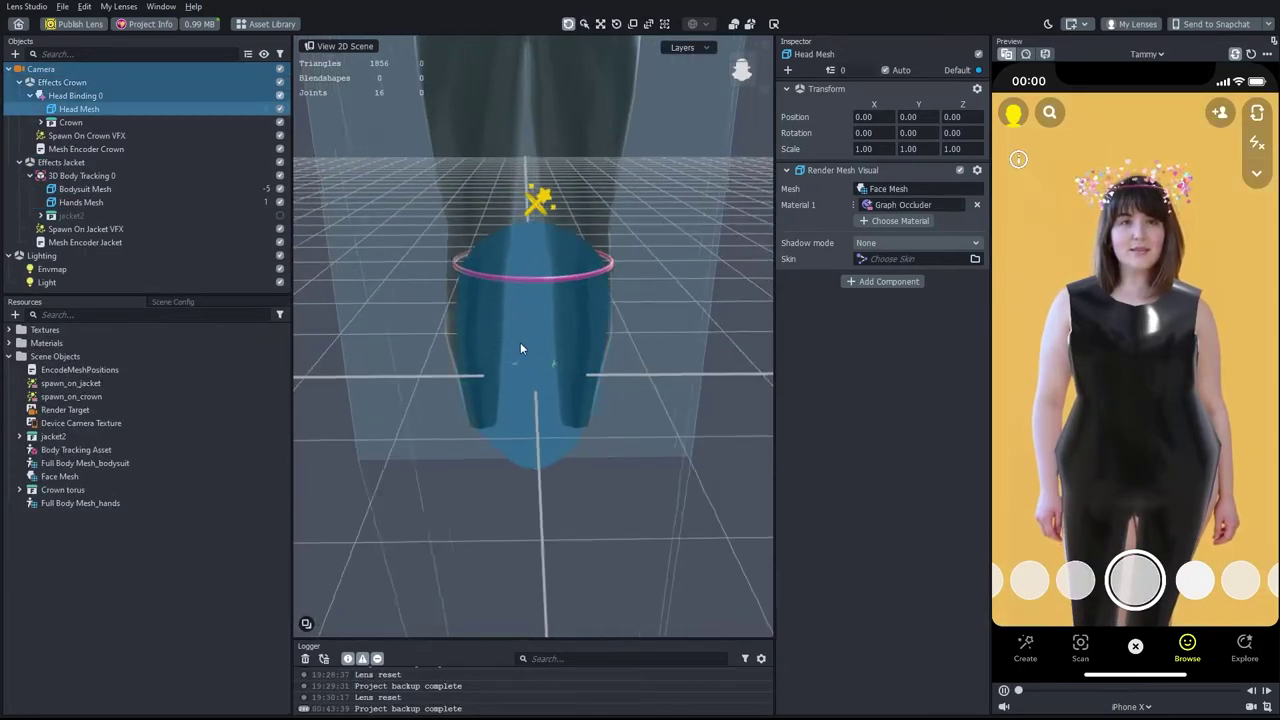
pyautogui.moveTo(520, 342); pyautogui.dragTo(593, 328, button='middle')
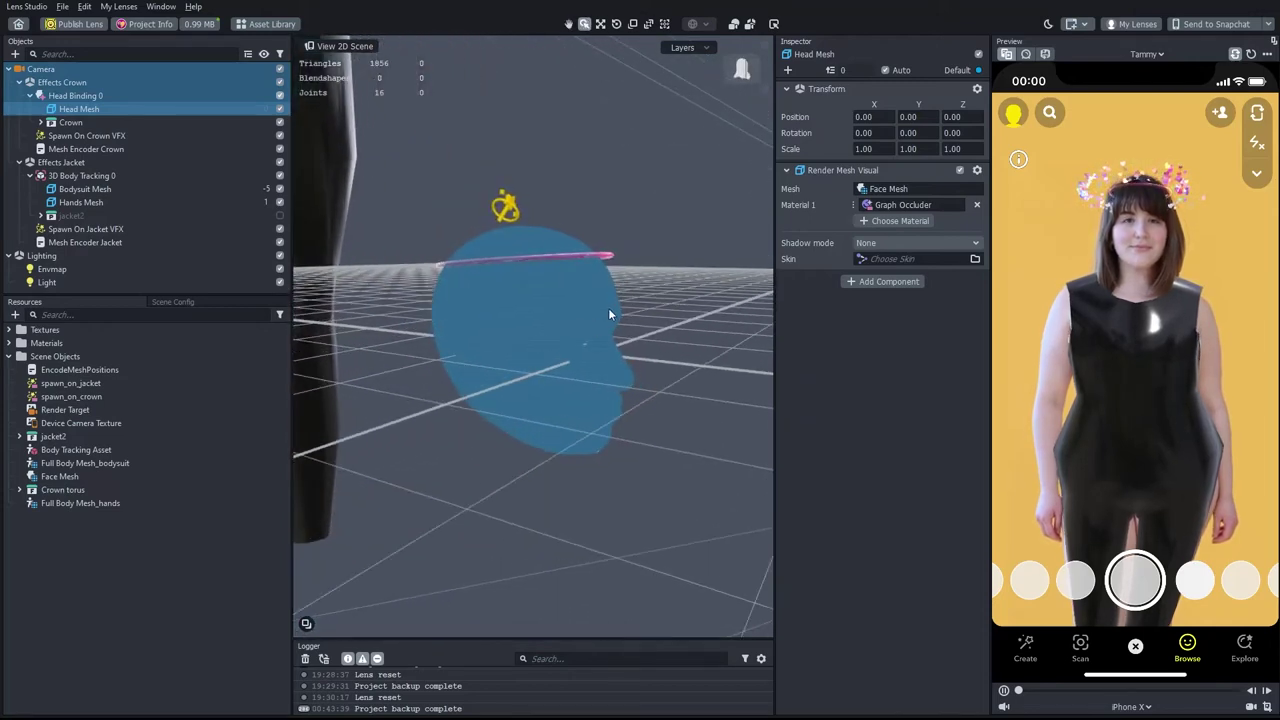
pyautogui.click(607, 258)
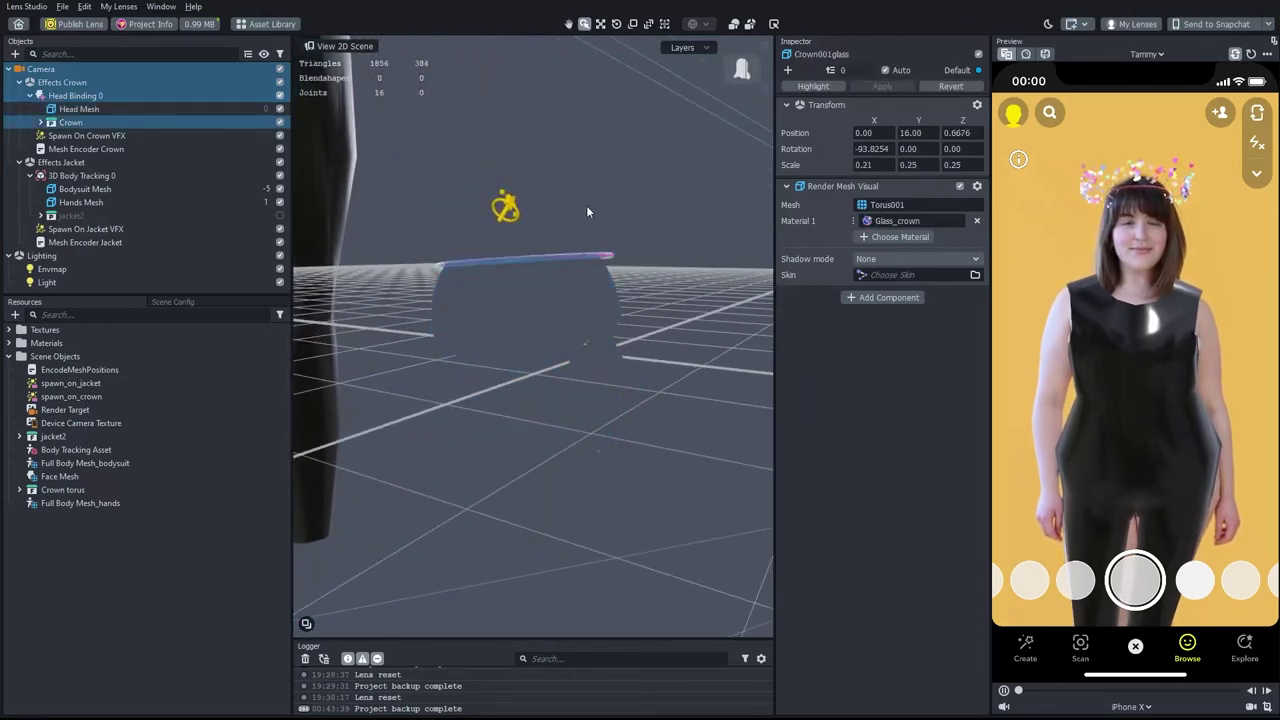
pyautogui.click(504, 205)
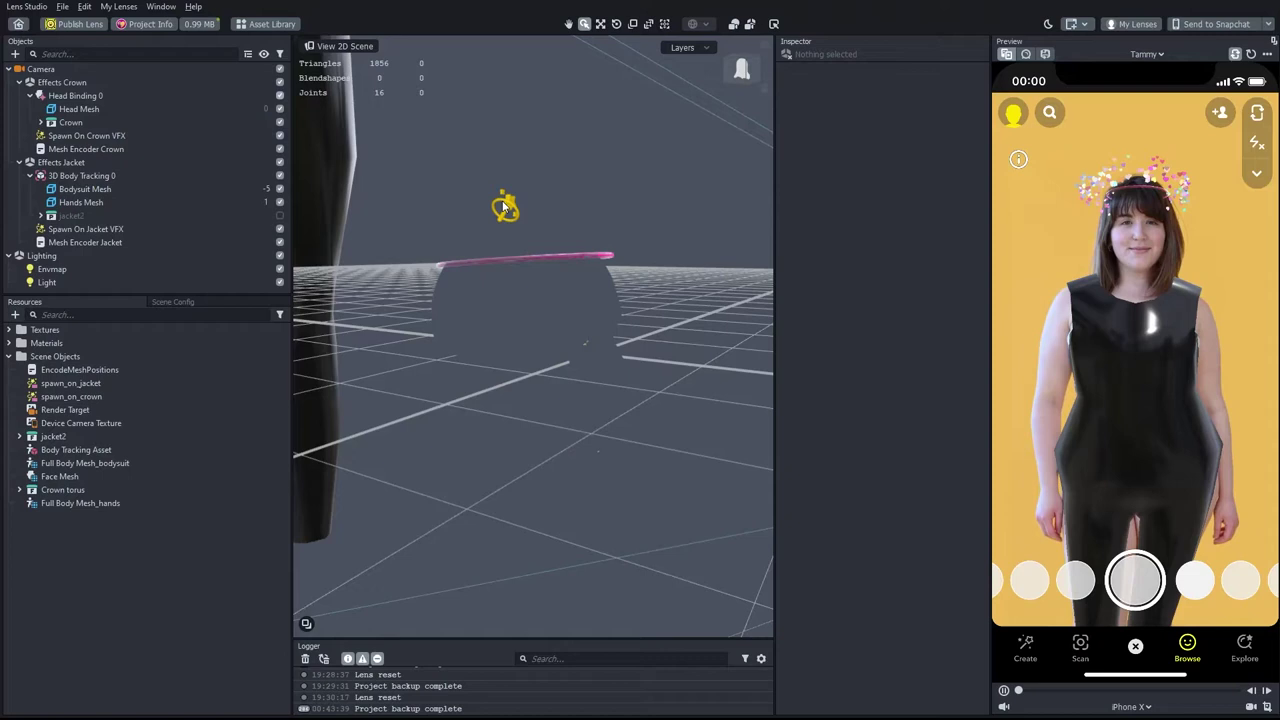
pyautogui.click(506, 206)
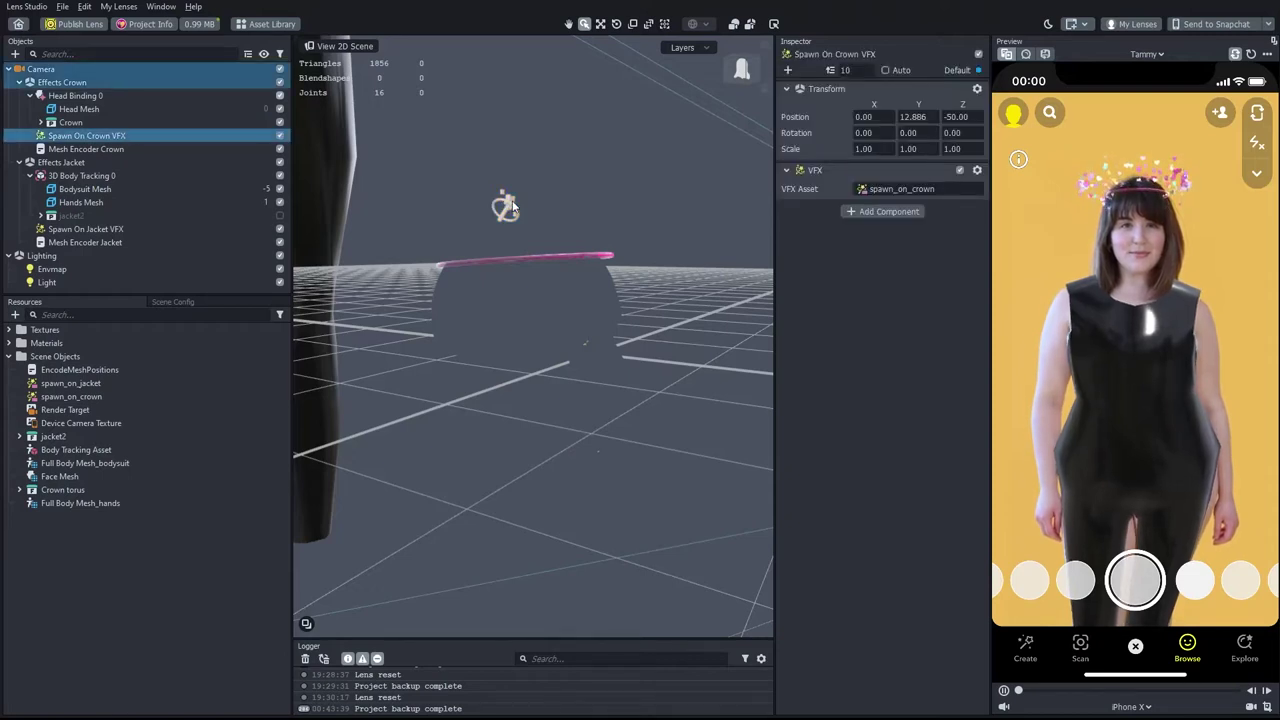
pyautogui.click(279, 83)
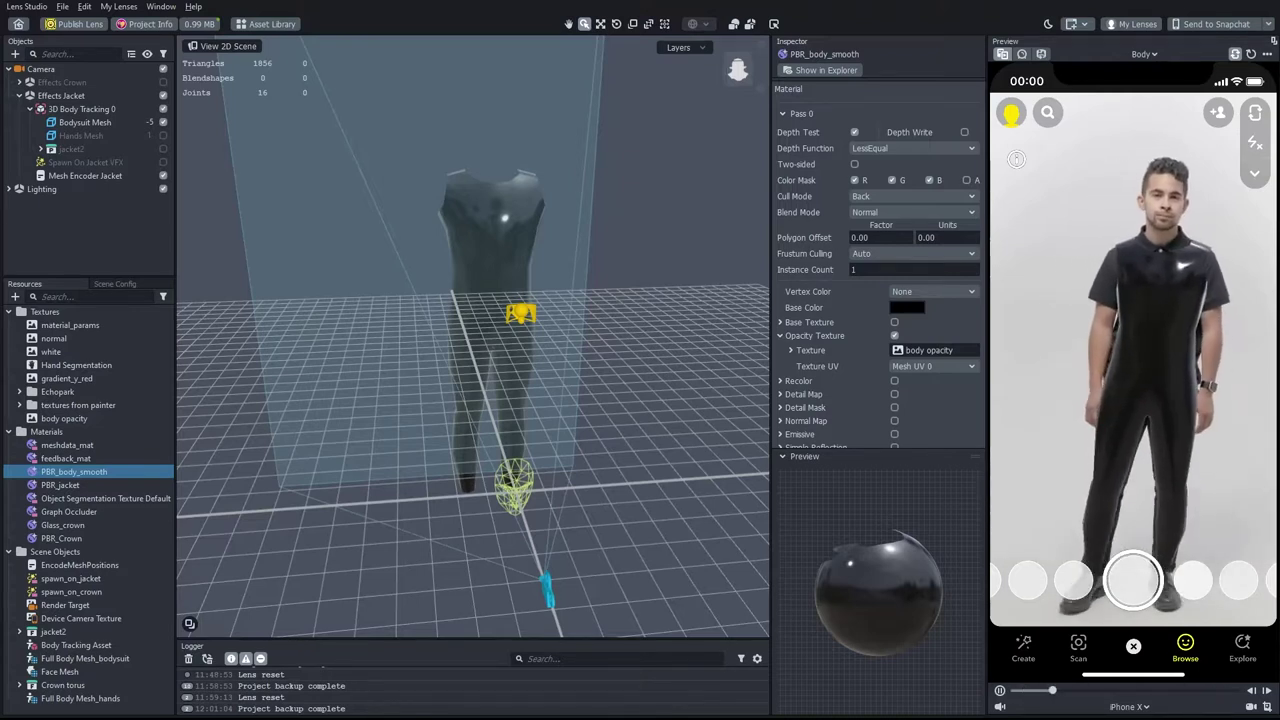
# - Turn off the opacity texture of PBR_body_smooth and exclude the head and both hands from Full Body Mesh_bodysuit
pyautogui.click(894, 336)
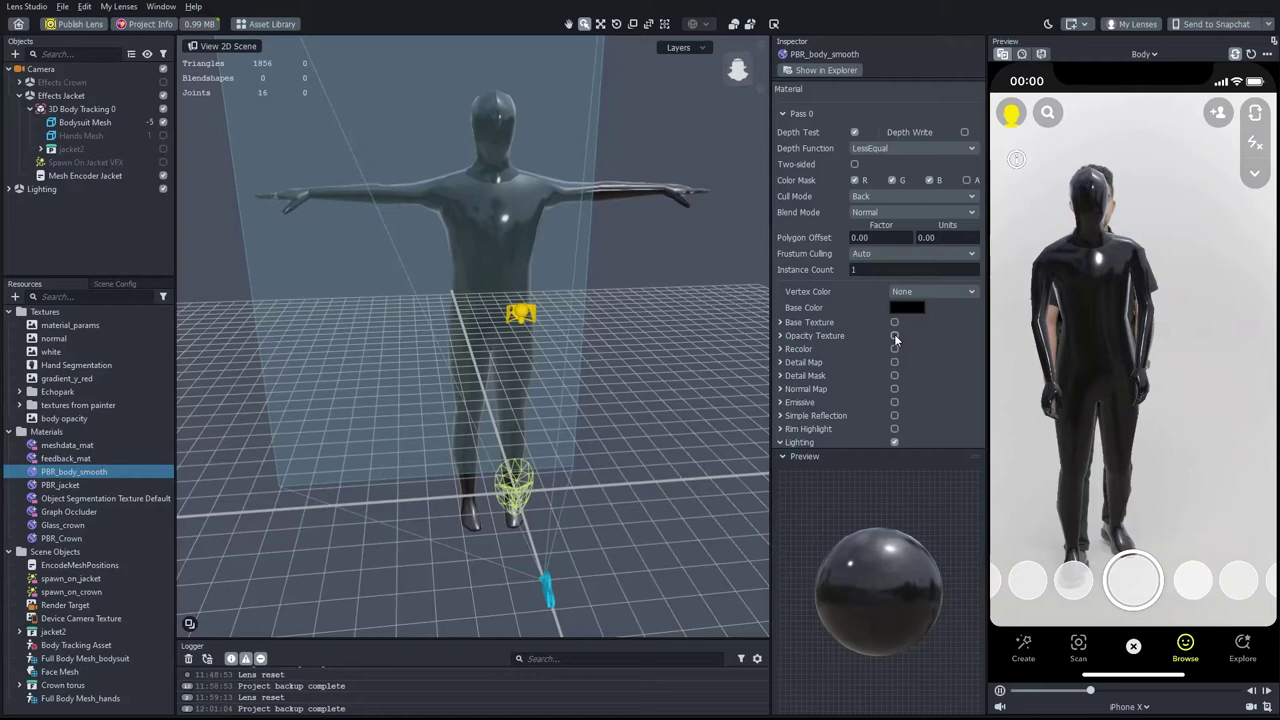
pyautogui.click(86, 658)
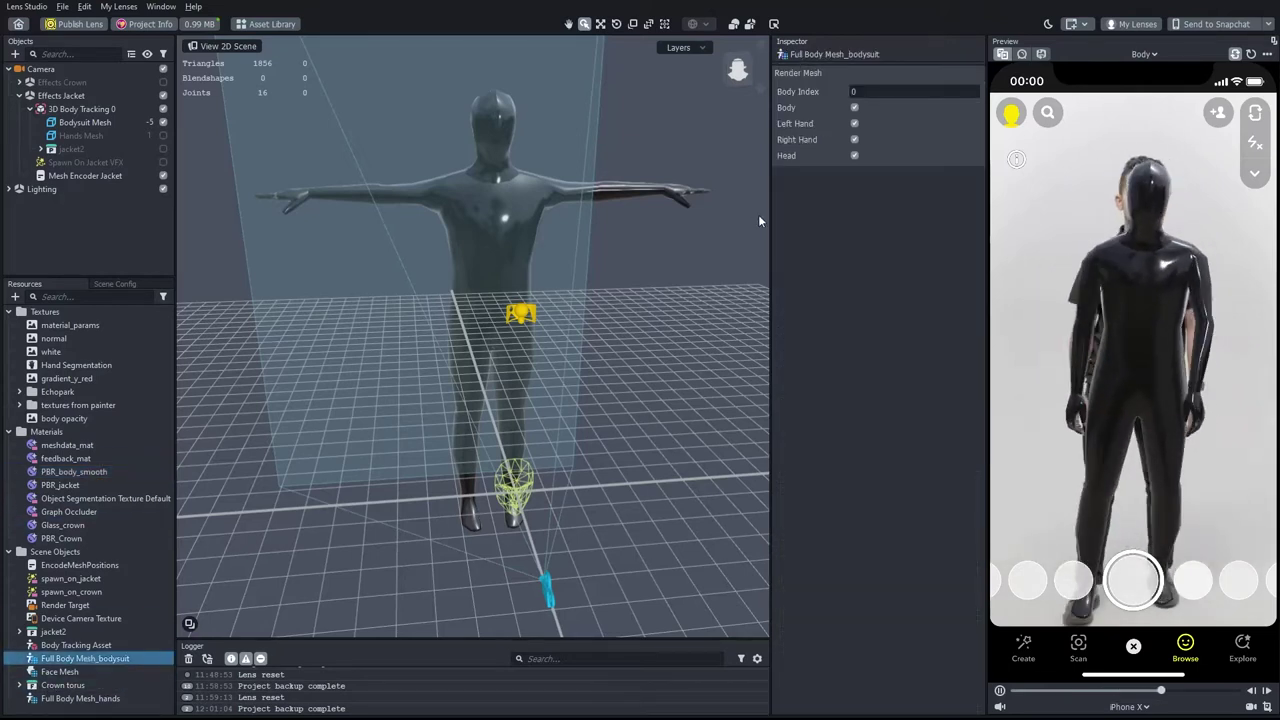
pyautogui.click(854, 155)
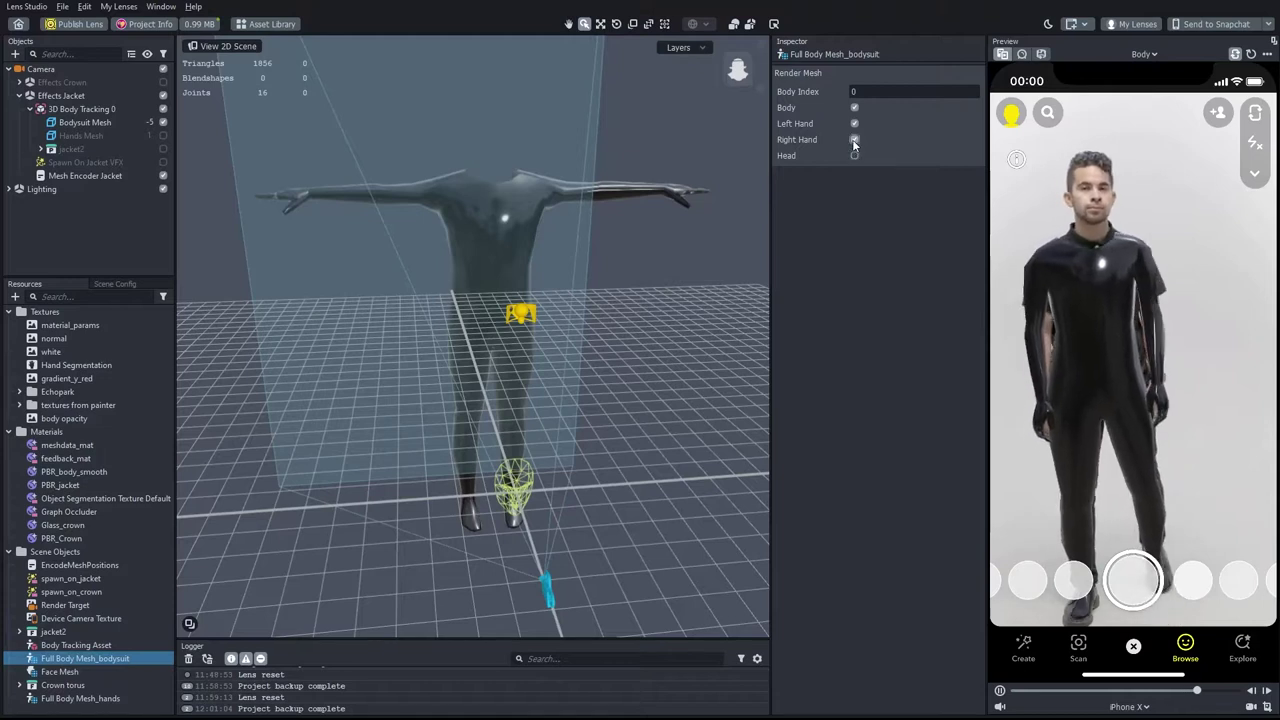
pyautogui.click(854, 139)
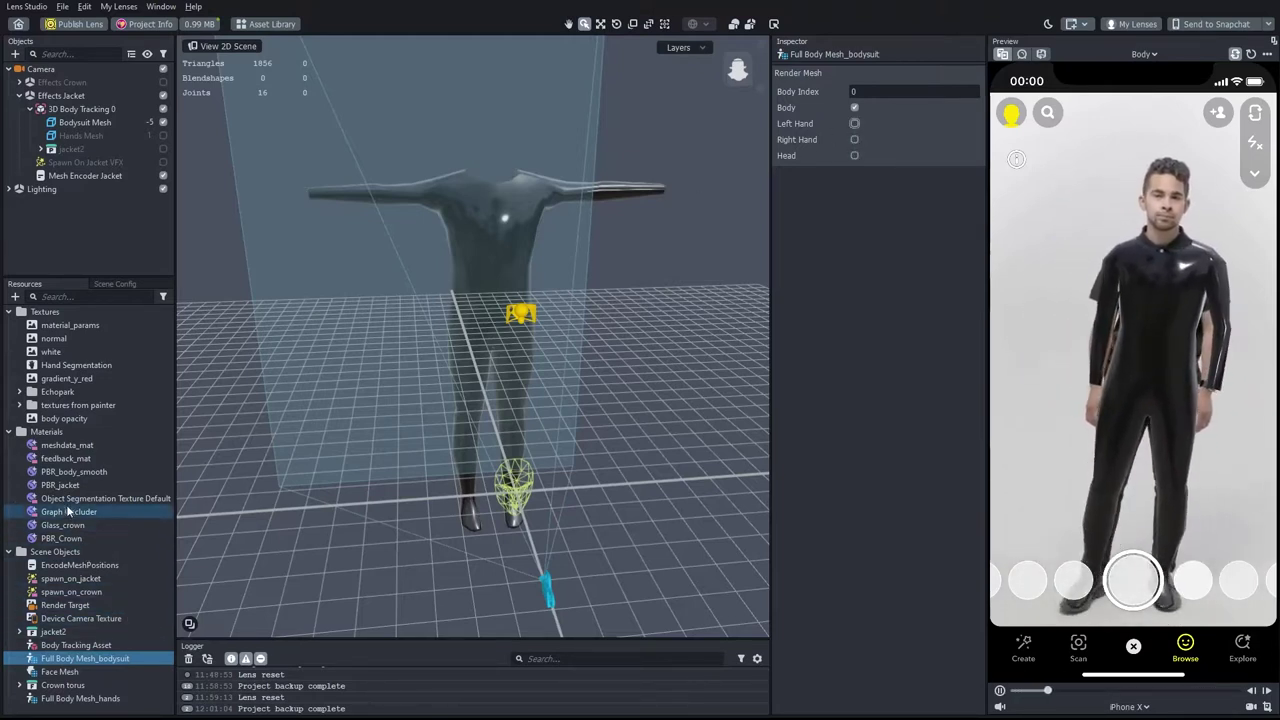
# - Re-enable the opacity texture on the PBR_body_smooth material
pyautogui.click(71, 476)
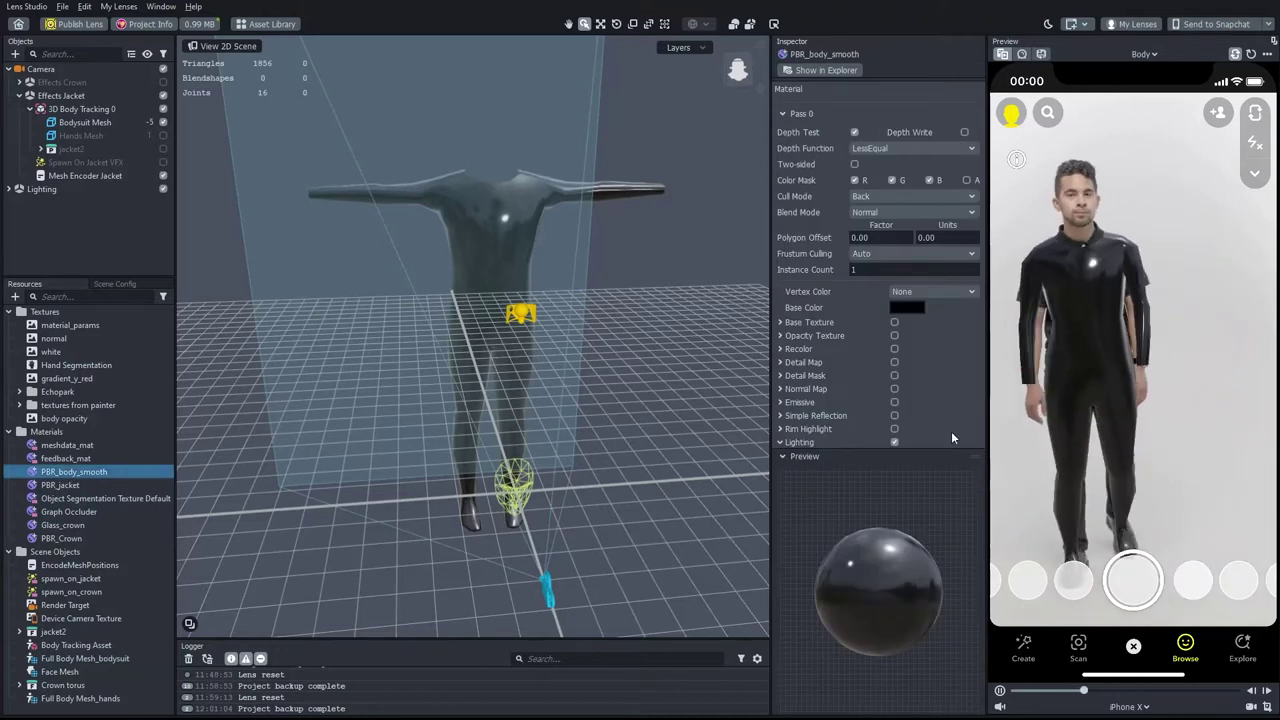
pyautogui.click(894, 336)
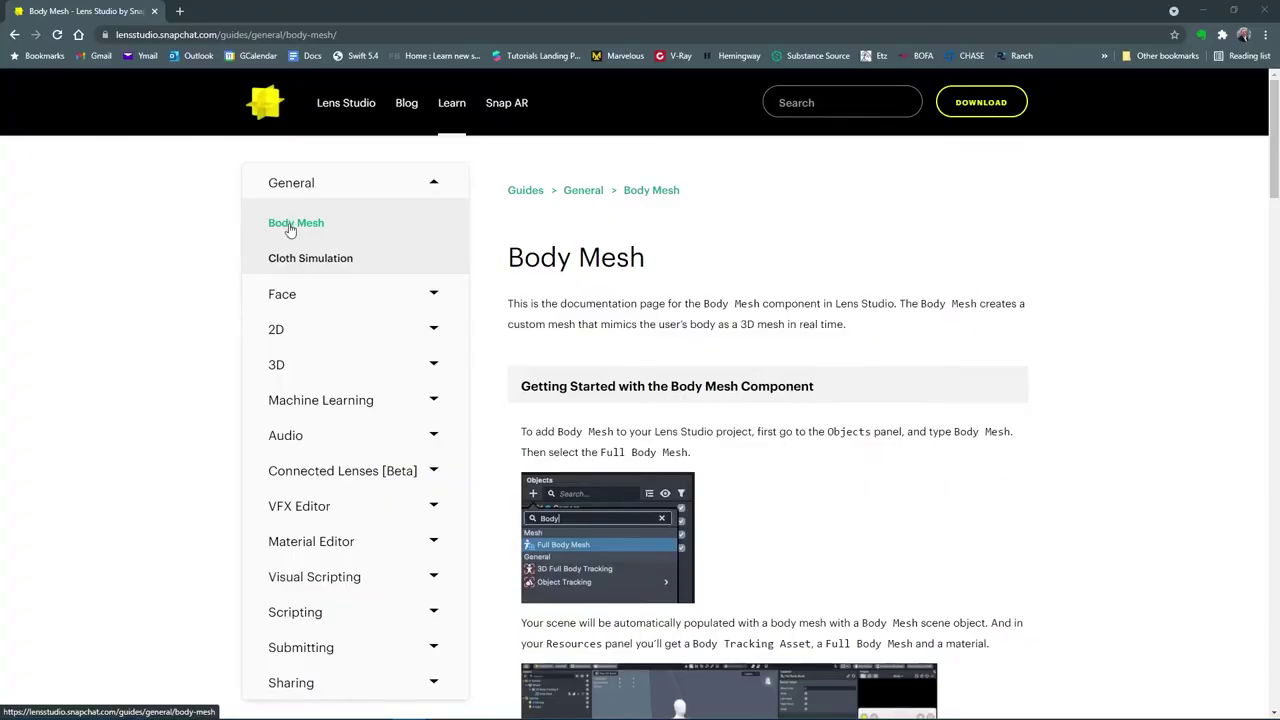
# - Read the Body Mesh guide on the Lens Studio website in the browser
pyautogui.scroll(-5, 1136, 378)
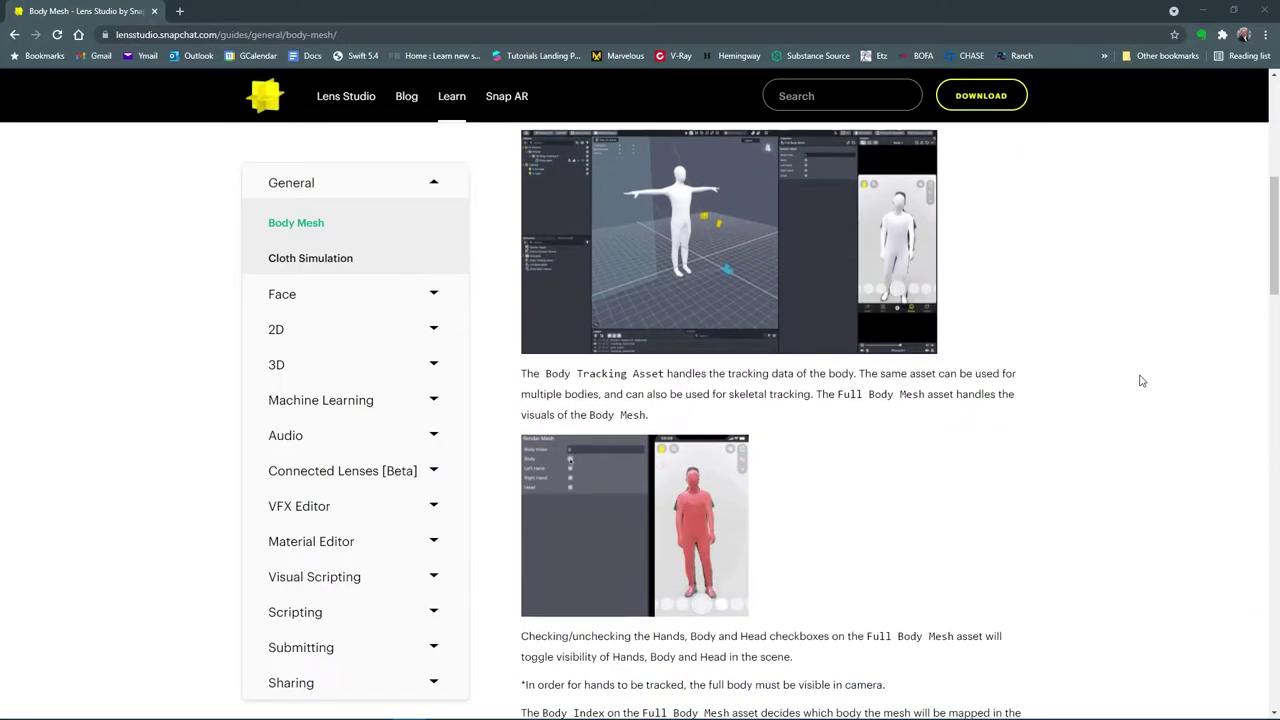
pyautogui.scroll(-6, 1141, 380)
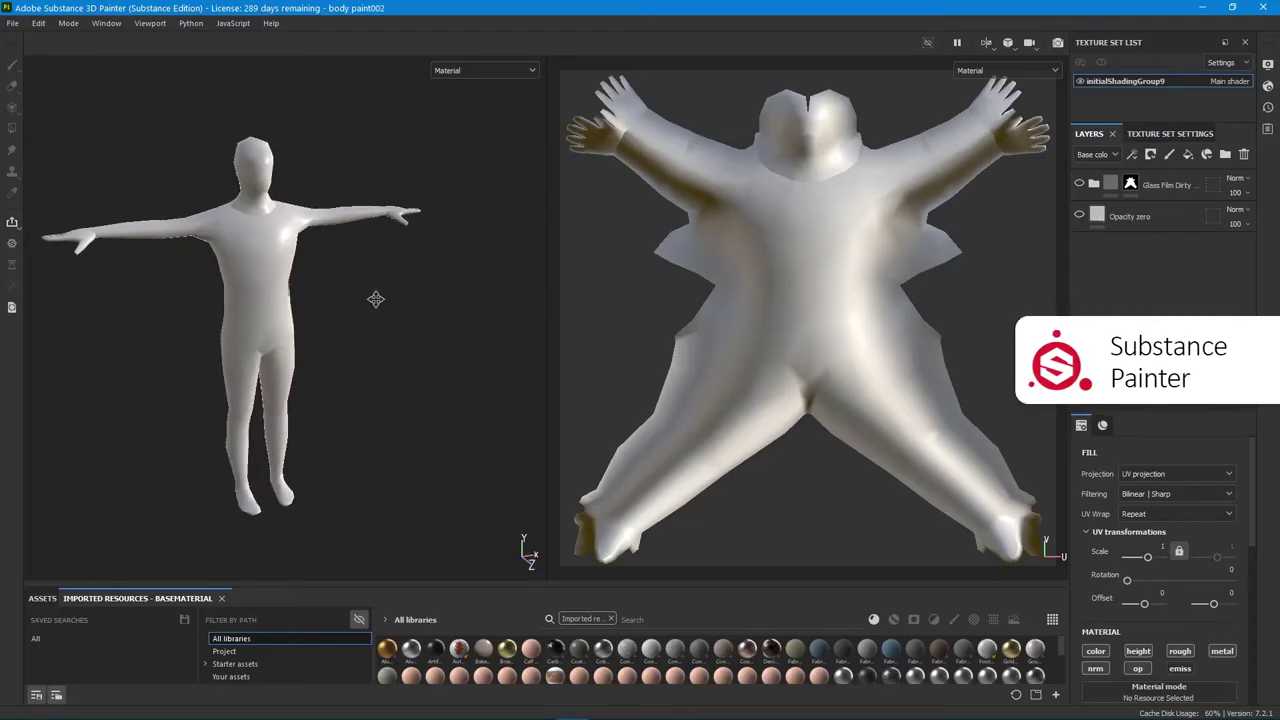
# - In Substance 3D Painter, view the body model and check the main shader's settings and the available shaders
pyautogui.scroll(3, 400, 314)
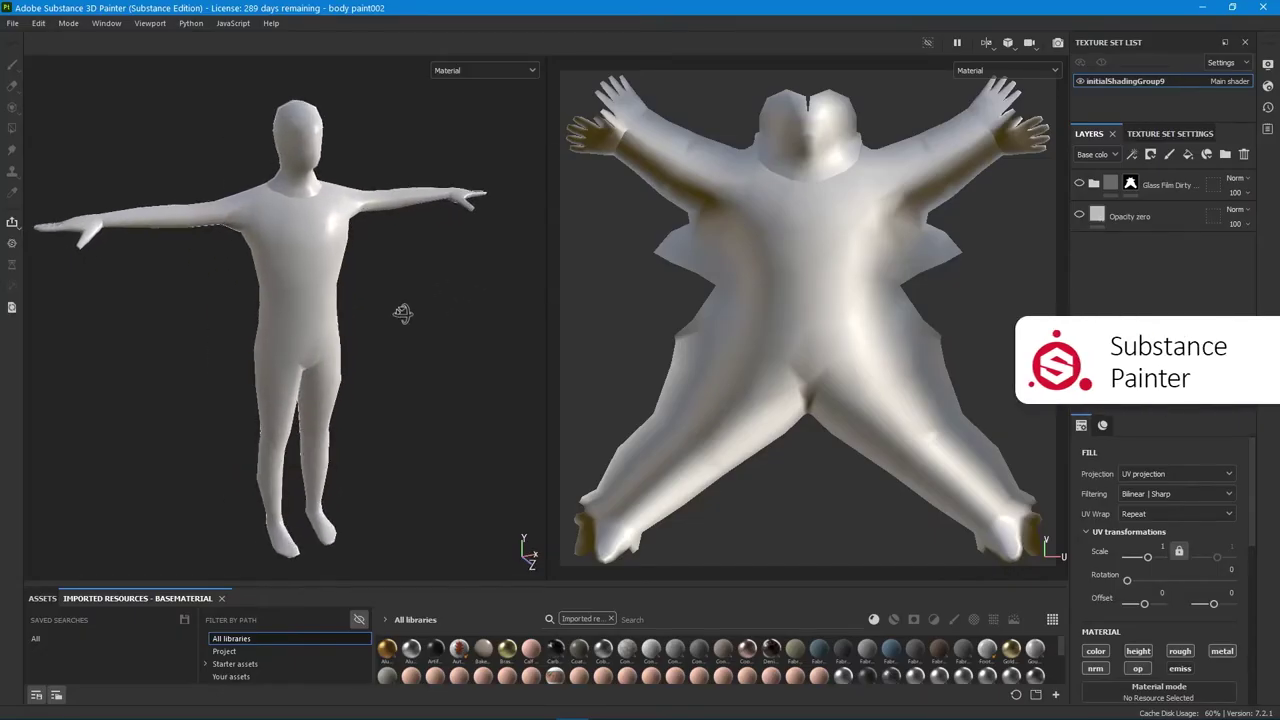
pyautogui.moveTo(410, 318); pyautogui.dragTo(423, 315, button='middle')
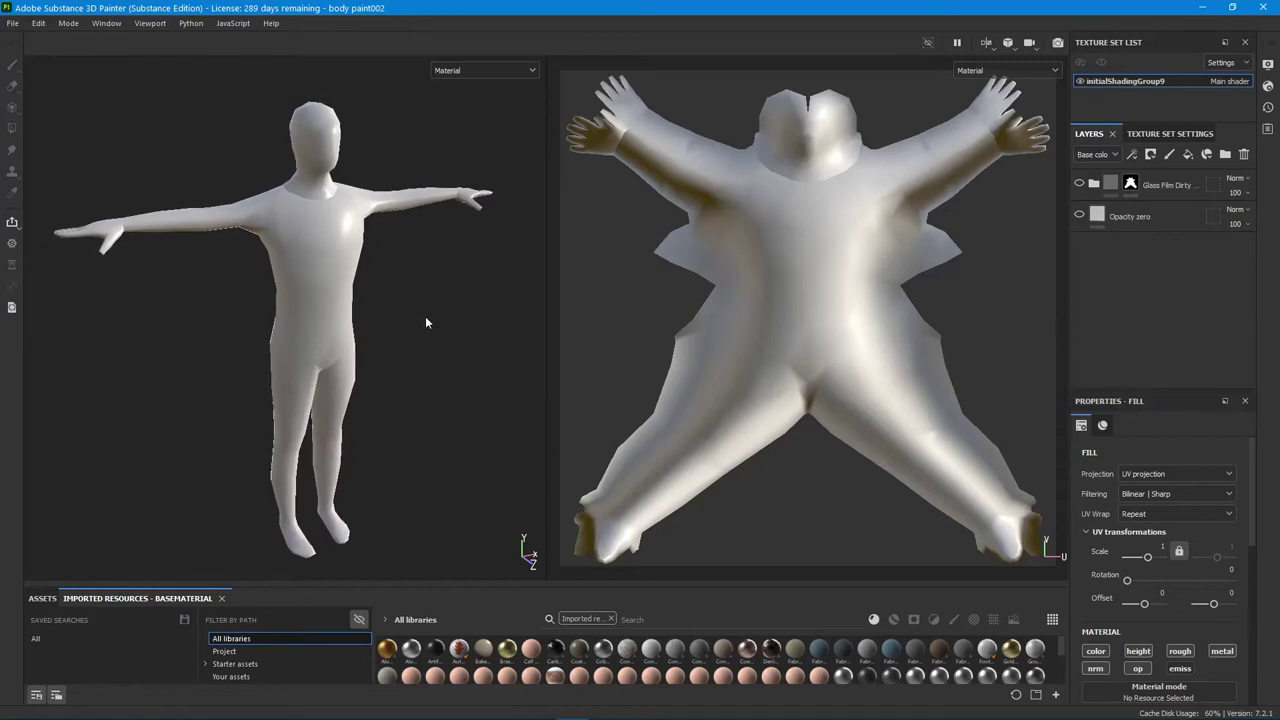
pyautogui.click(1268, 88)
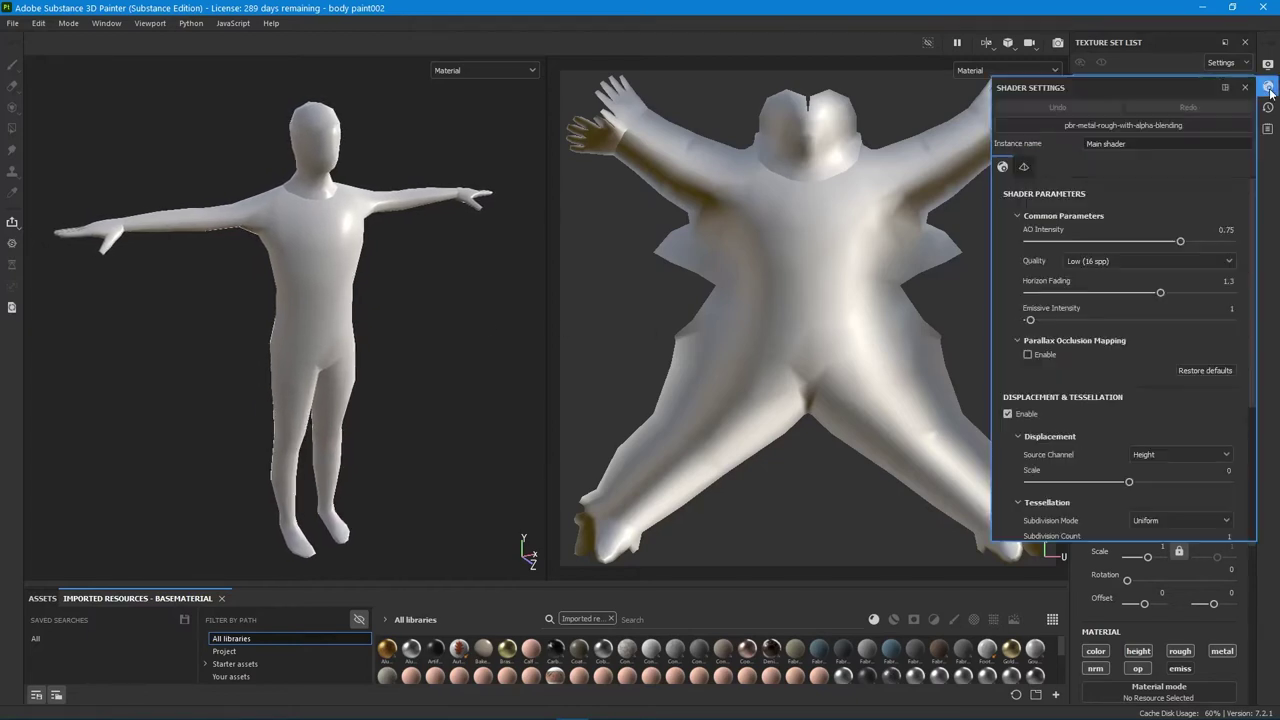
pyautogui.click(1191, 126)
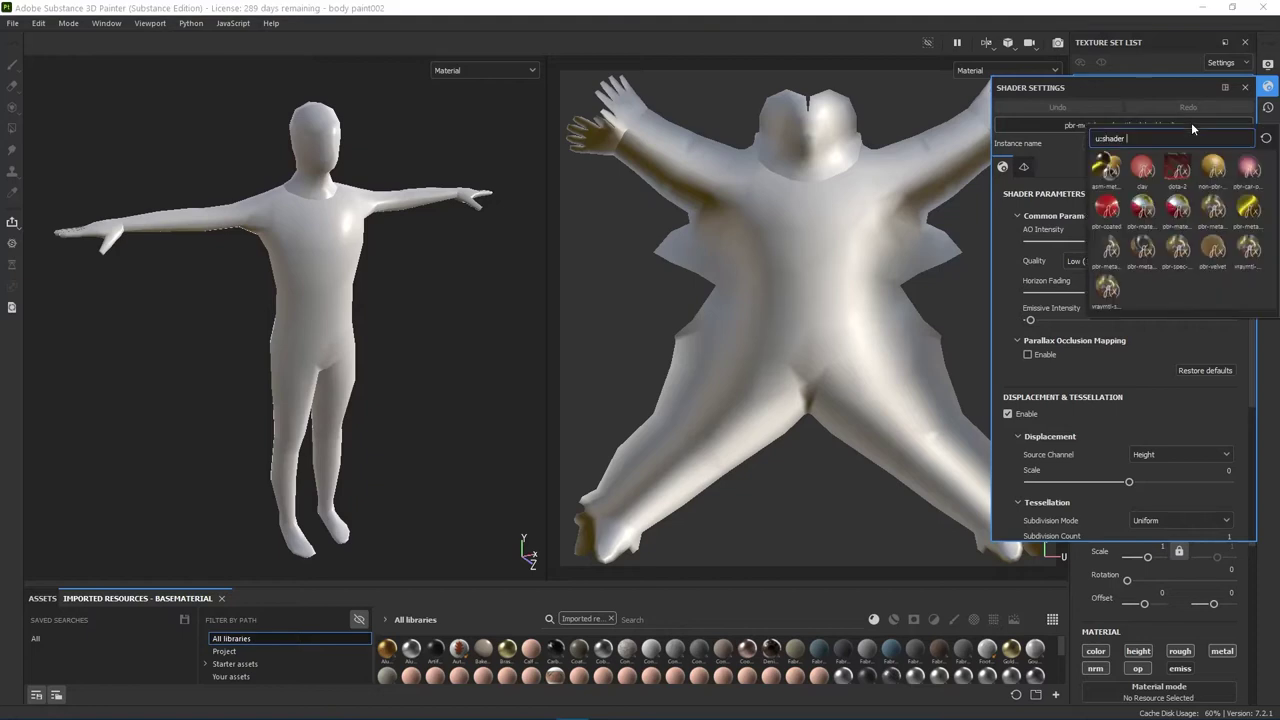
pyautogui.click(1268, 88)
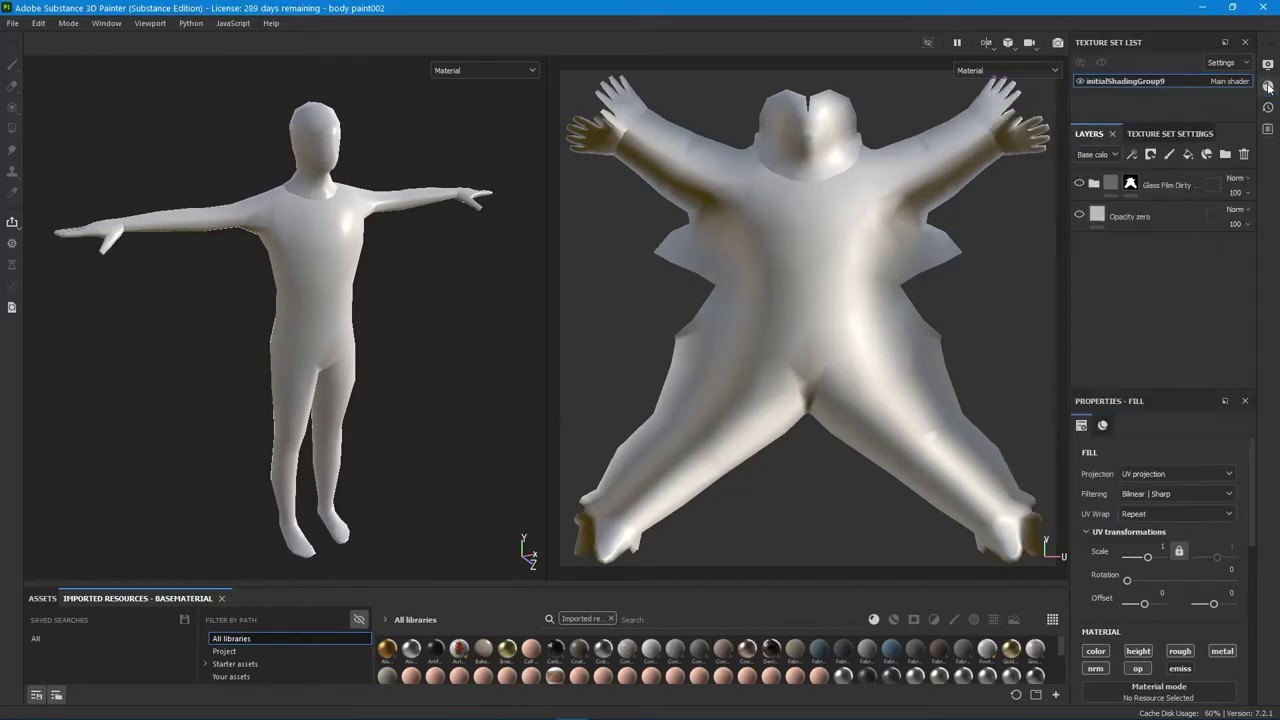
# - Make the Glass Film Dirty layer group visible on the body model
pyautogui.click(1080, 183)
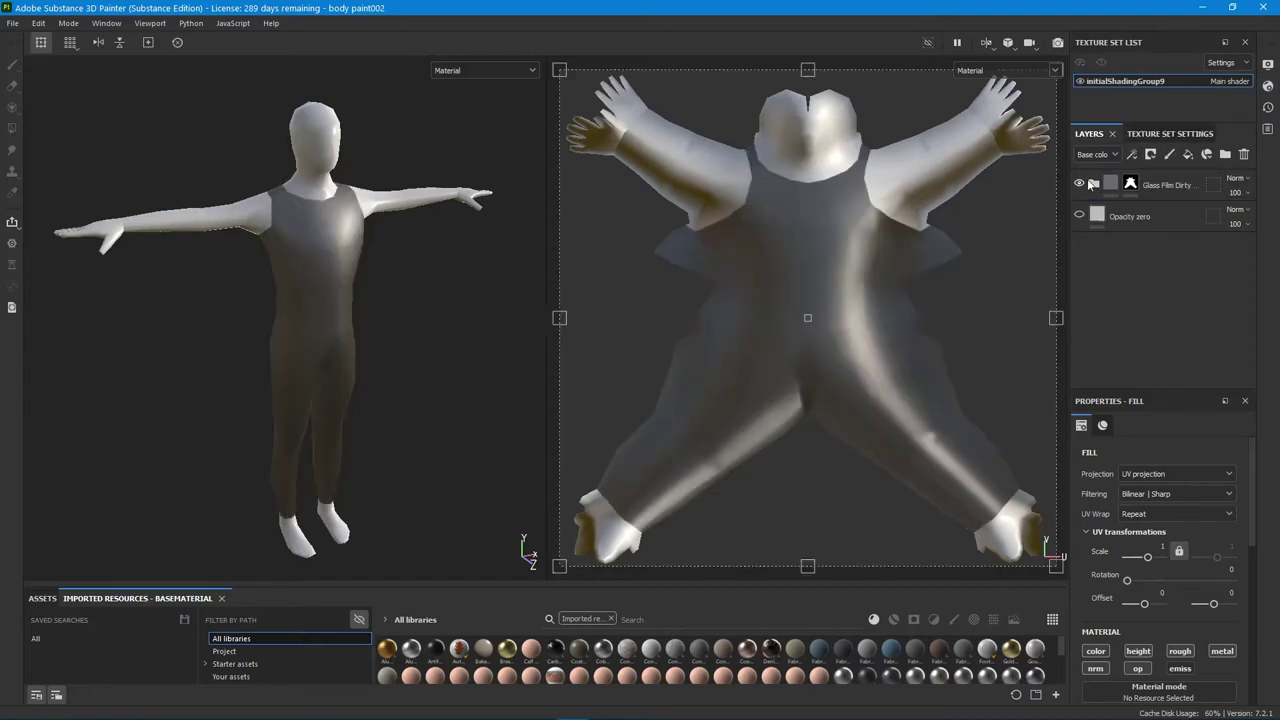
# - Make the Opacity zero layer visible and view the masked bodysuit on the body model
pyautogui.click(1080, 216)
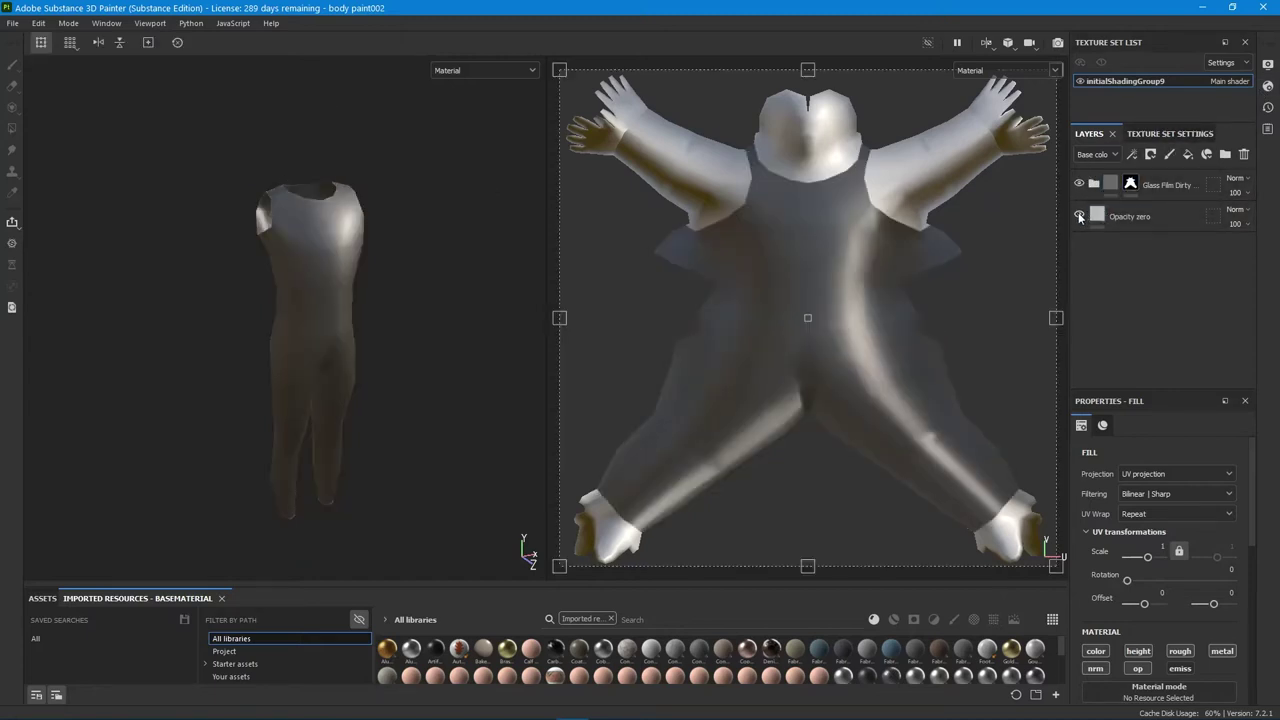
pyautogui.keyDown('alt'); pyautogui.moveTo(446, 309); pyautogui.dragTo(300, 268); pyautogui.keyUp('alt')
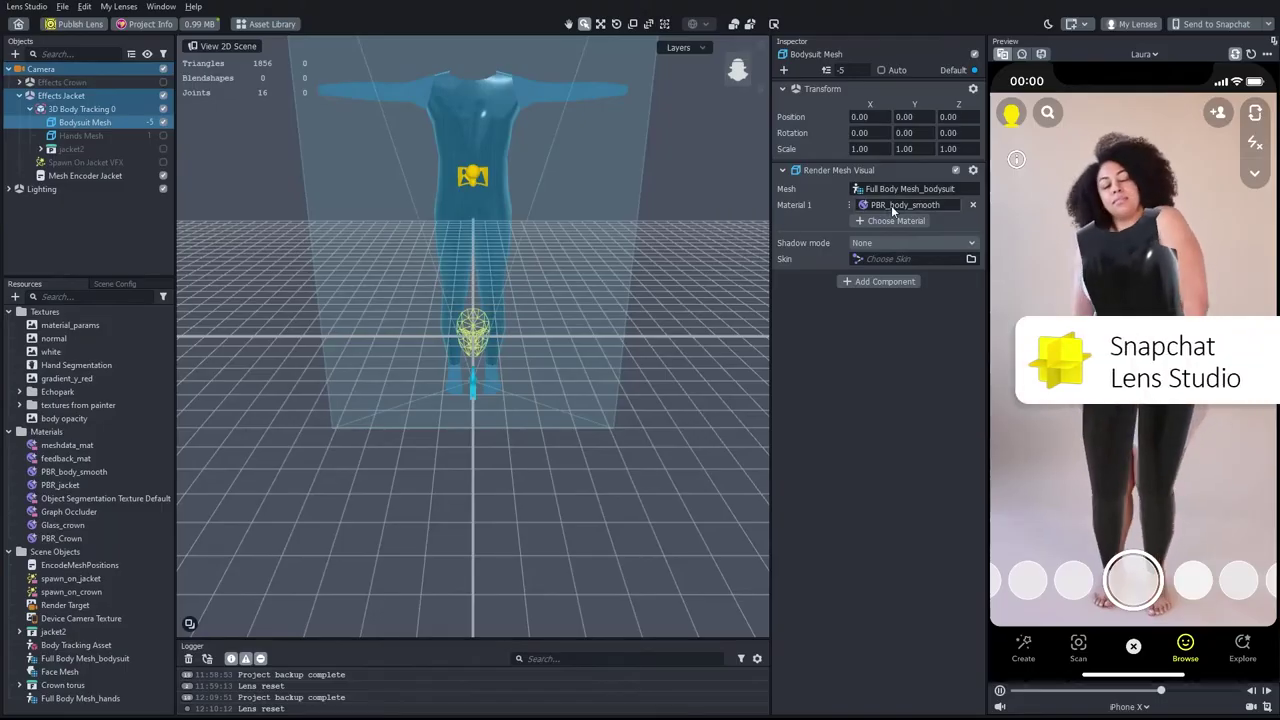
# - In Lens Studio, open the Bodysuit Mesh's PBR_body_smooth material and check its opacity texture
pyautogui.doubleClick(891, 205)
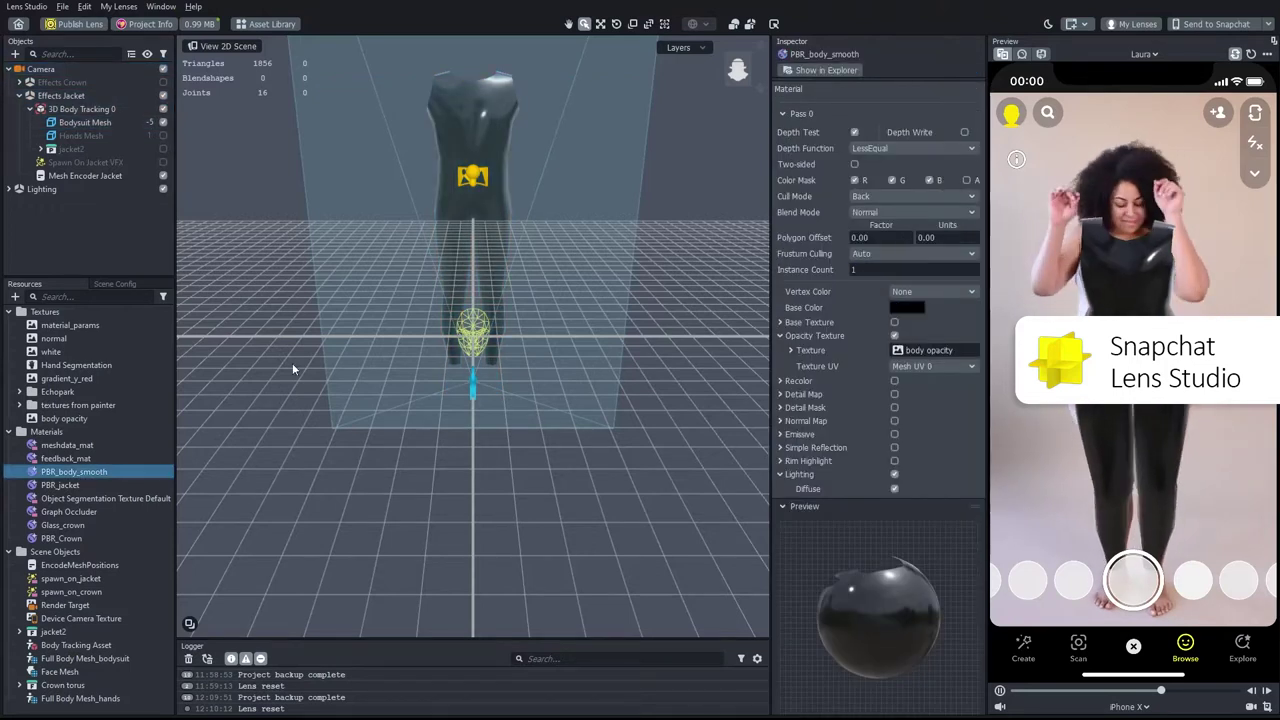
pyautogui.click(112, 472)
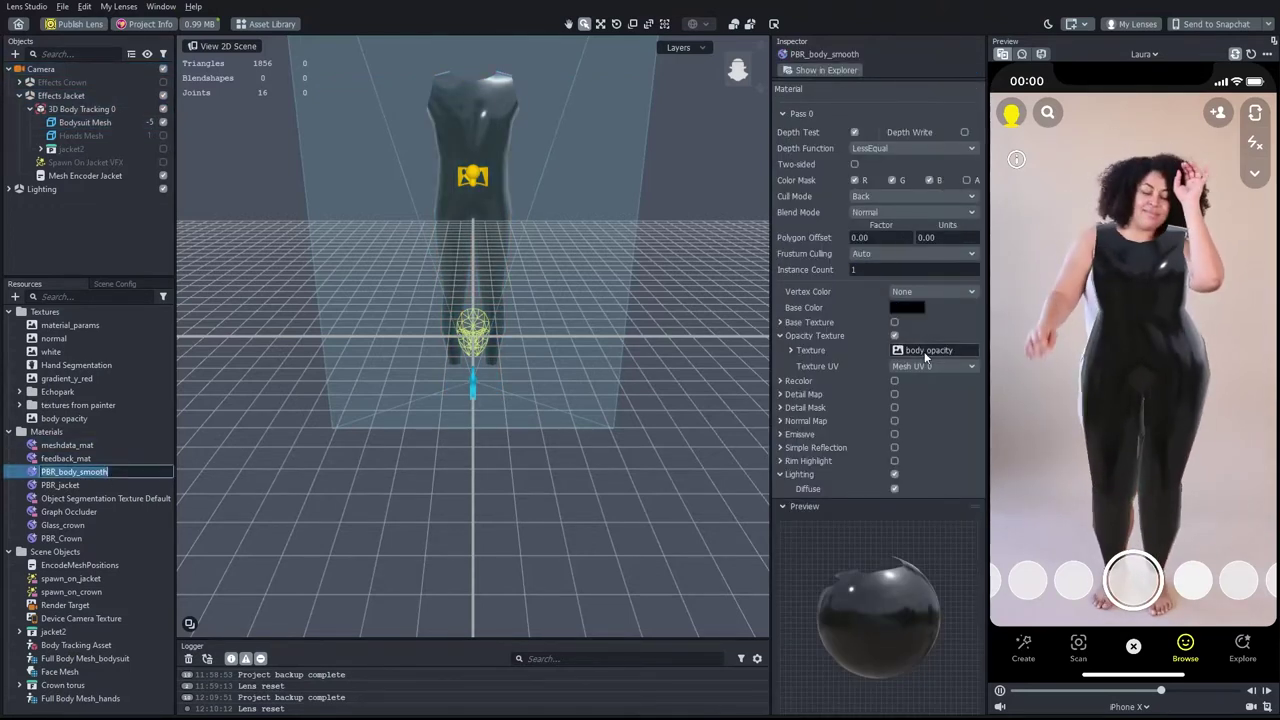
pyautogui.click(432, 668)
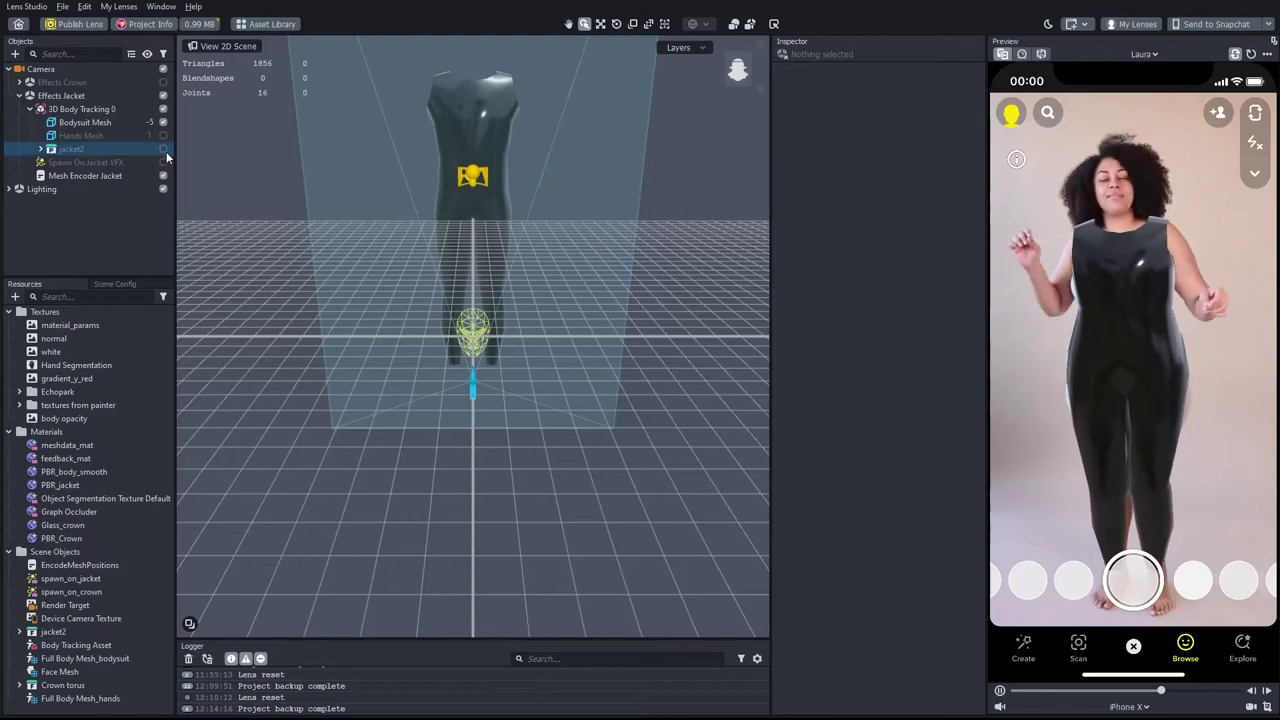
# - Enable the jacket2 object under 3D Body Tracking 0 and expand its hierarchy
pyautogui.click(44, 150)
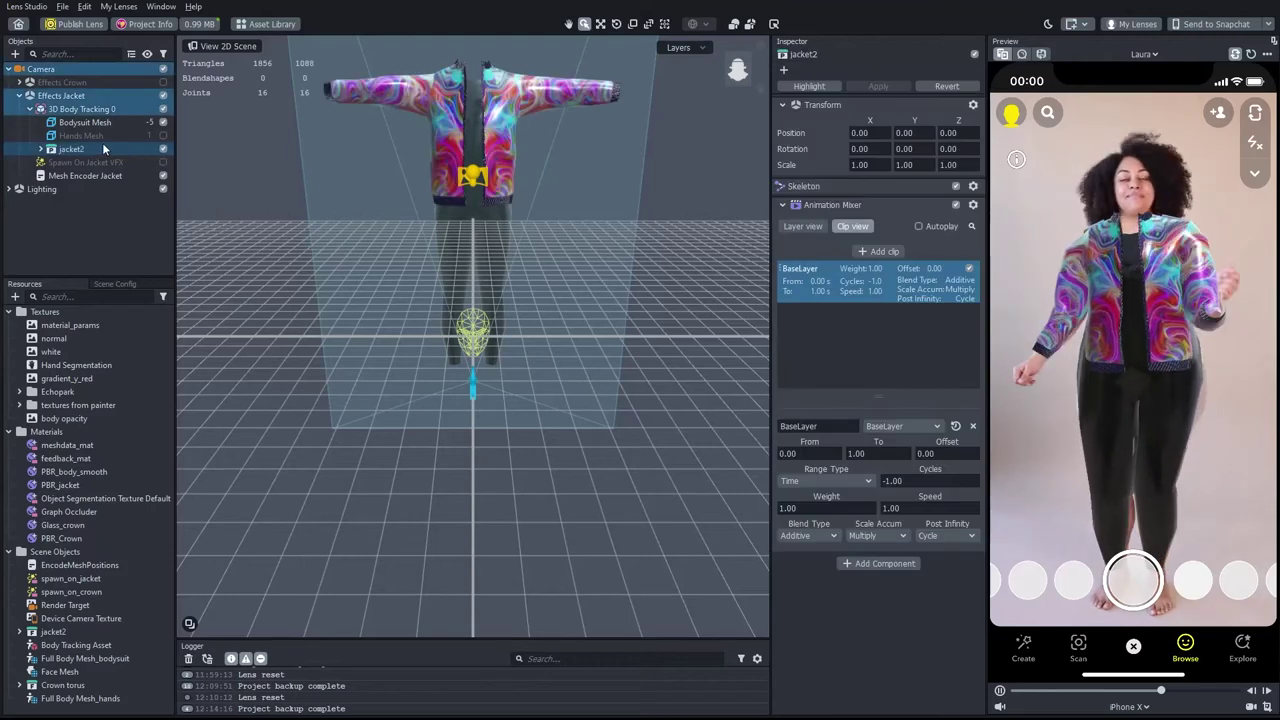
pyautogui.click(42, 150)
# - Find the 3D Body template and read the skeleton hierarchy and naming requirements in its 3D Body Tracking guide in the browser
pyautogui.scroll(-5, 42, 164)
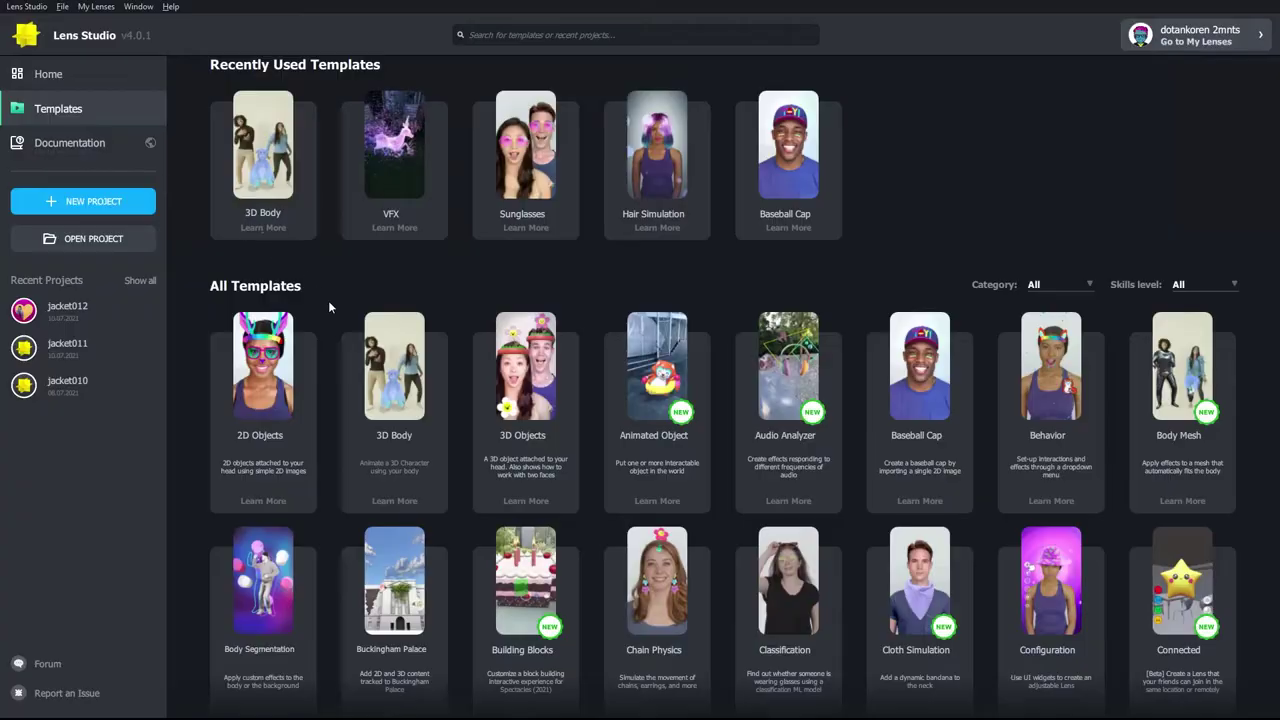
pyautogui.moveTo(388, 383)
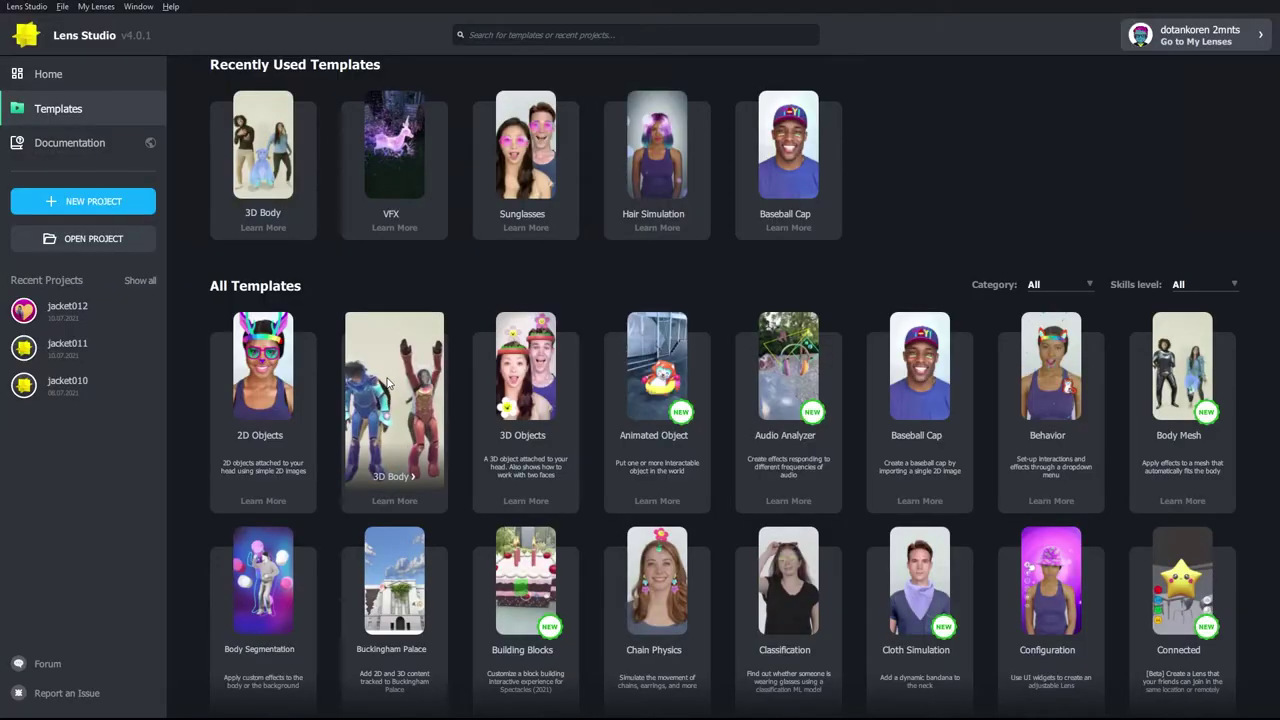
pyautogui.click(392, 476)
pyautogui.scroll(-4, 768, 420)
pyautogui.scroll(-17, 768, 420)
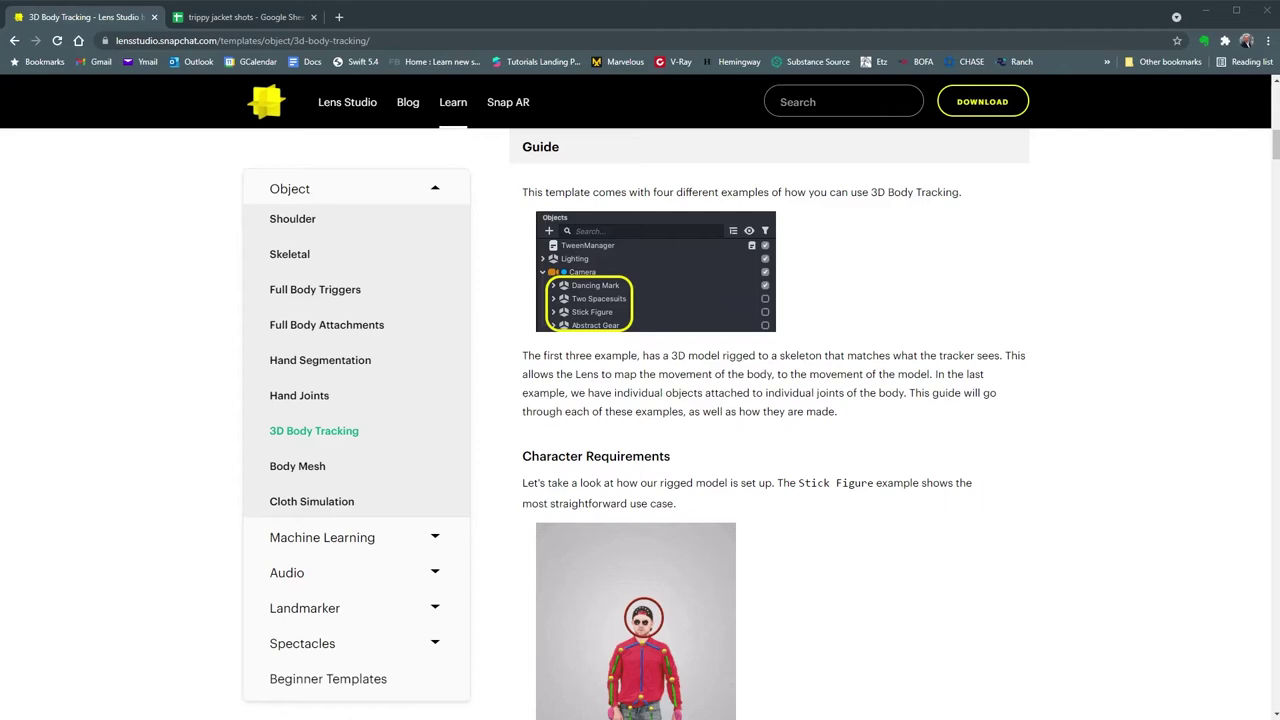
pyautogui.scroll(6, 776, 420)
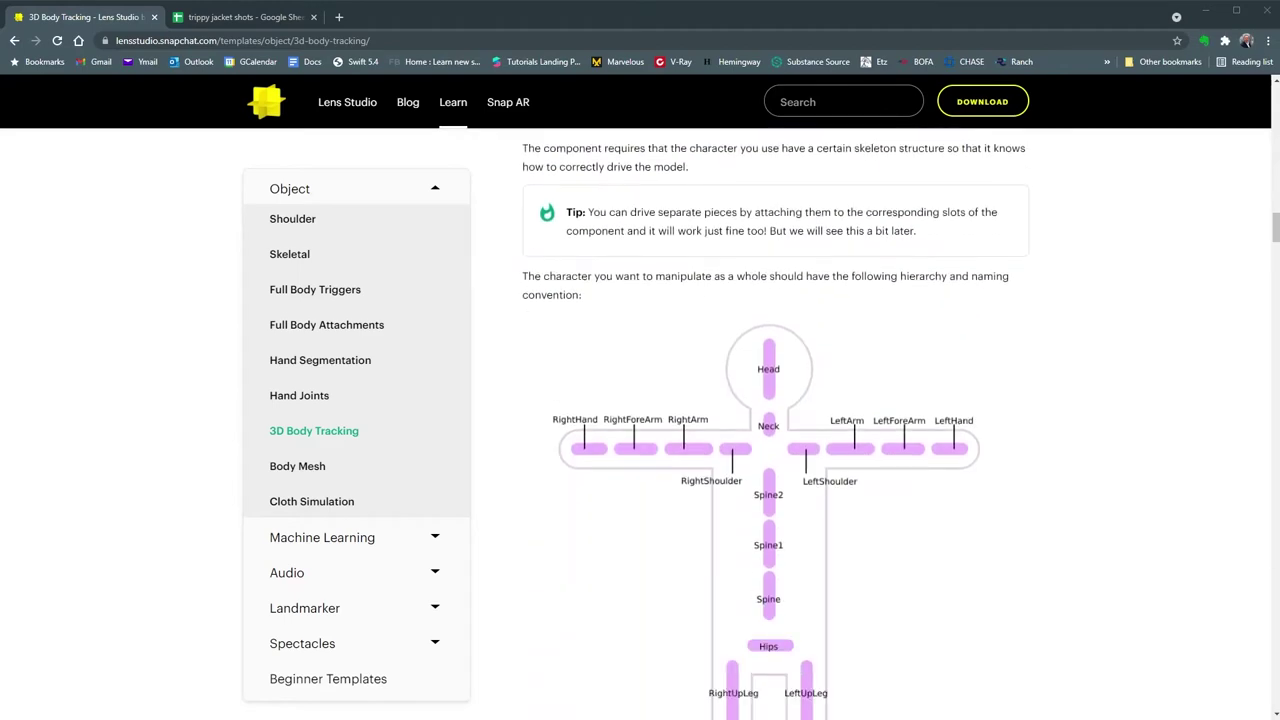
pyautogui.scroll(-2, 776, 420)
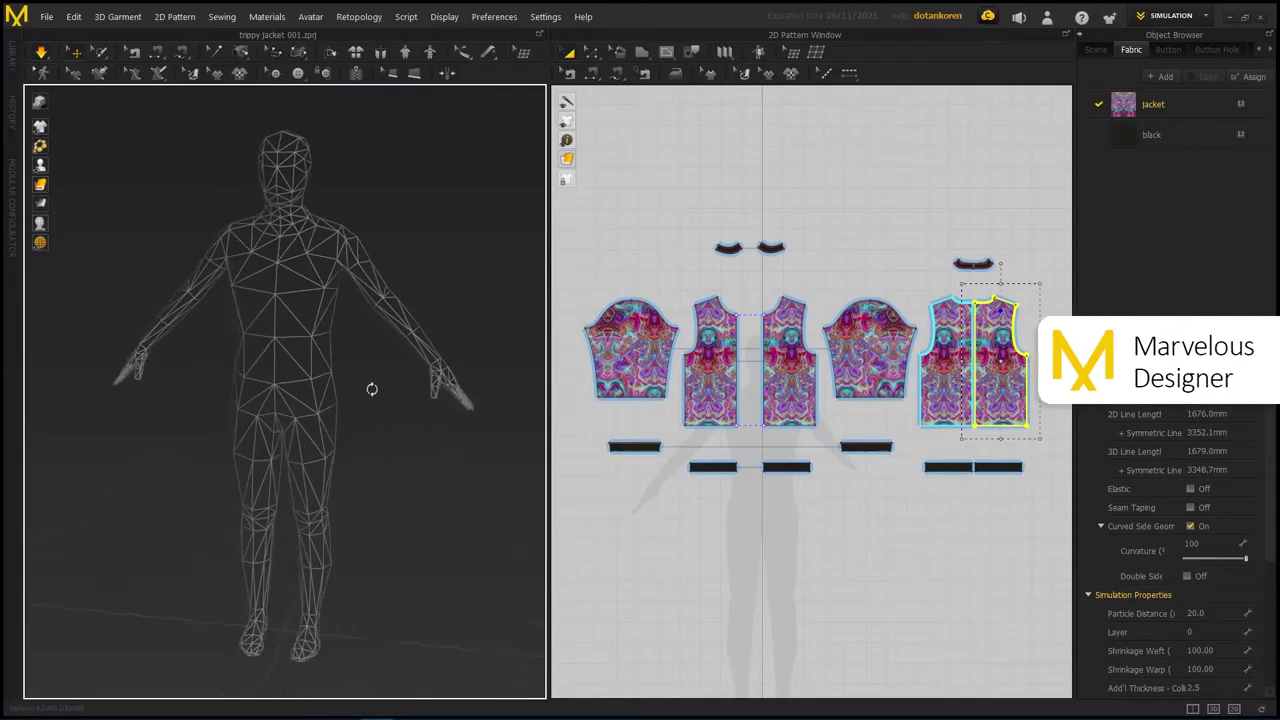
# - In Marvelous Designer, display the avatar with a shaded surface, show the jacket garment on it, and view it from the side and back
pyautogui.moveTo(371, 389); pyautogui.dragTo(424, 402, button='right')
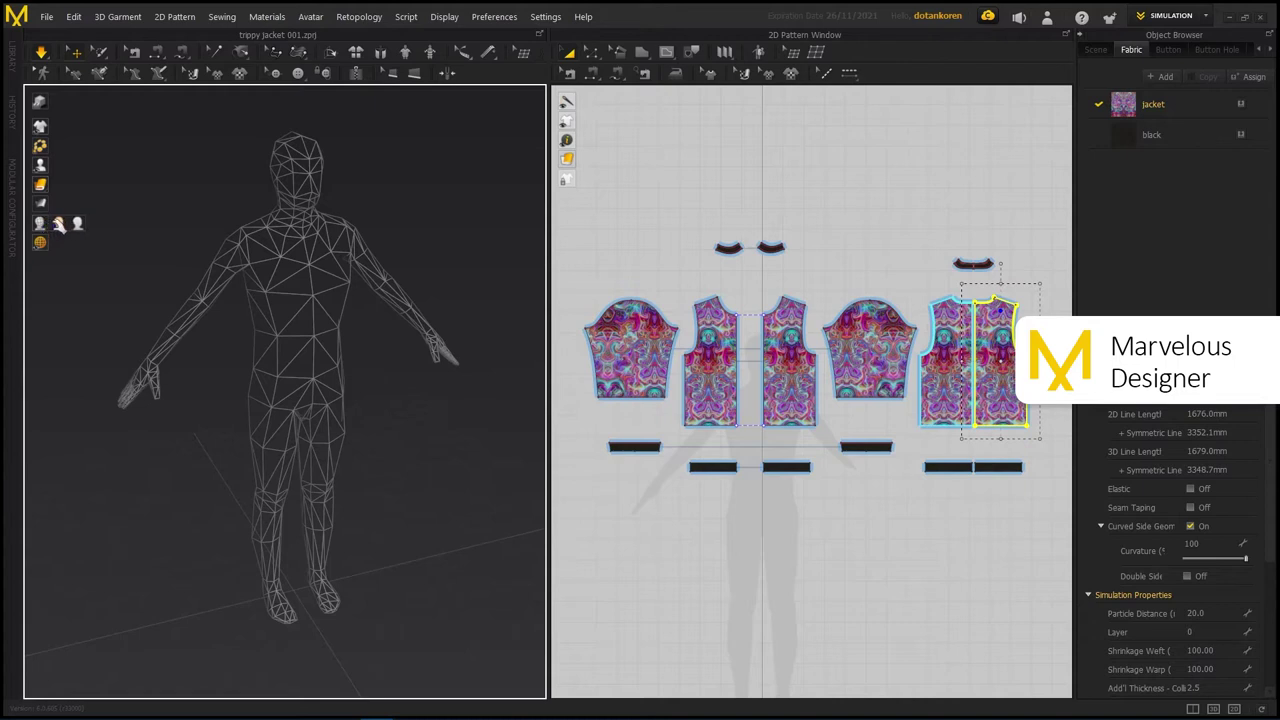
pyautogui.click(59, 224)
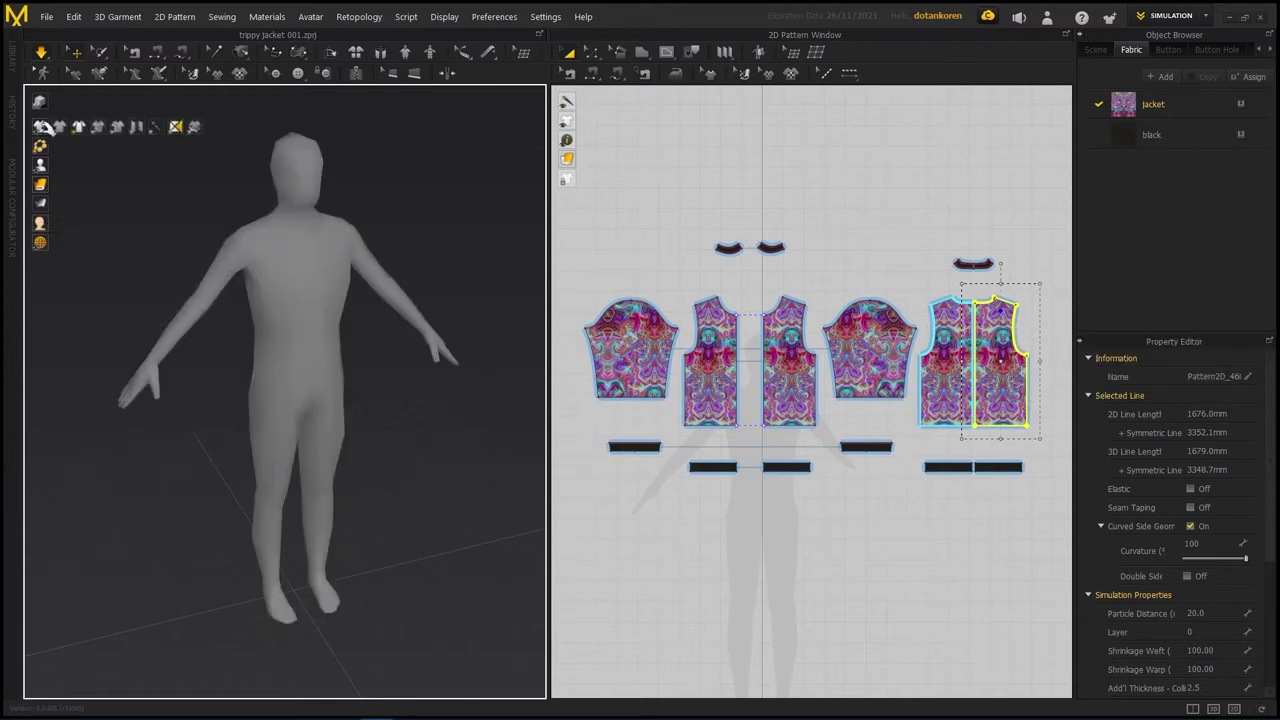
pyautogui.click(60, 128)
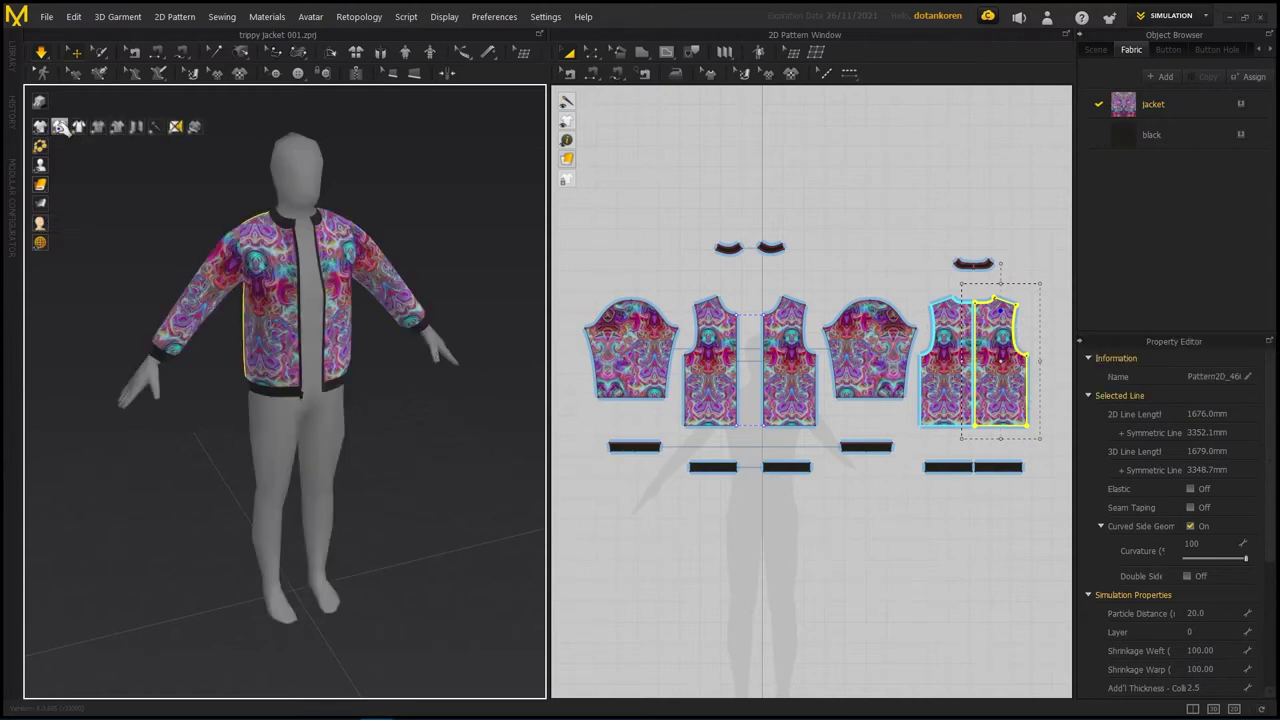
pyautogui.moveTo(125, 255); pyautogui.dragTo(24, 273, button='right')
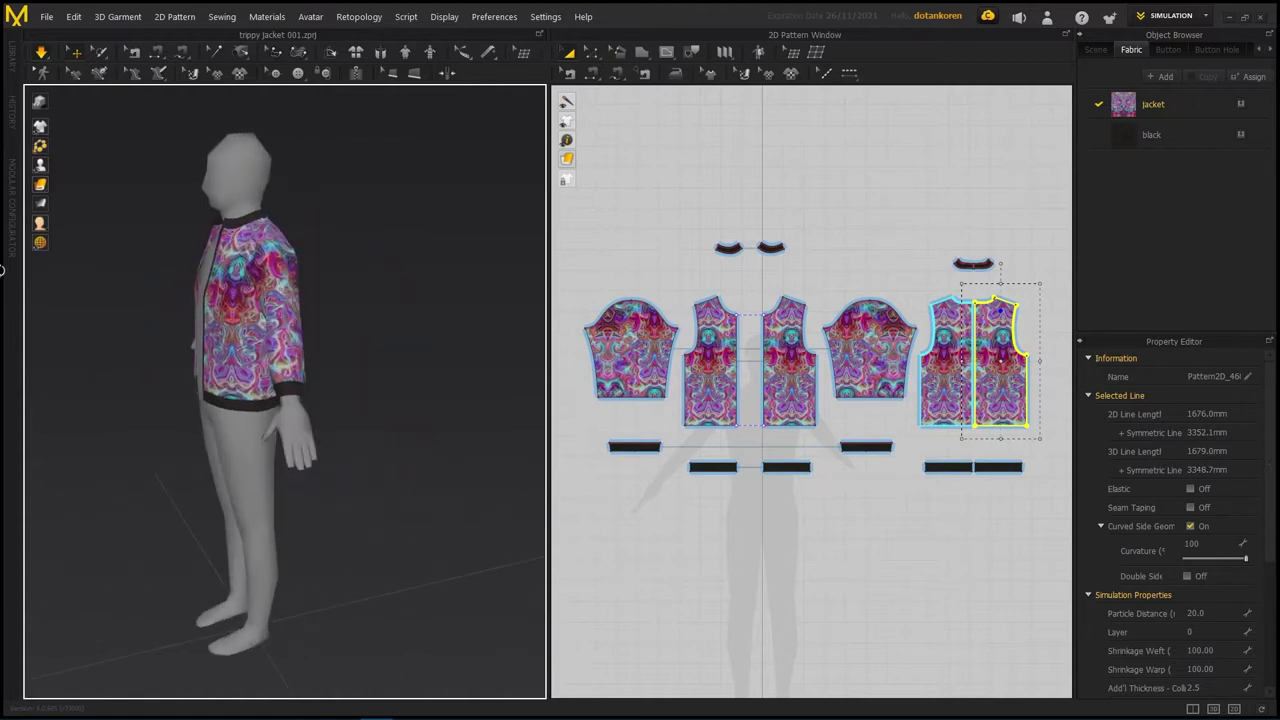
pyautogui.moveTo(424, 301); pyautogui.dragTo(350, 390, button='right')
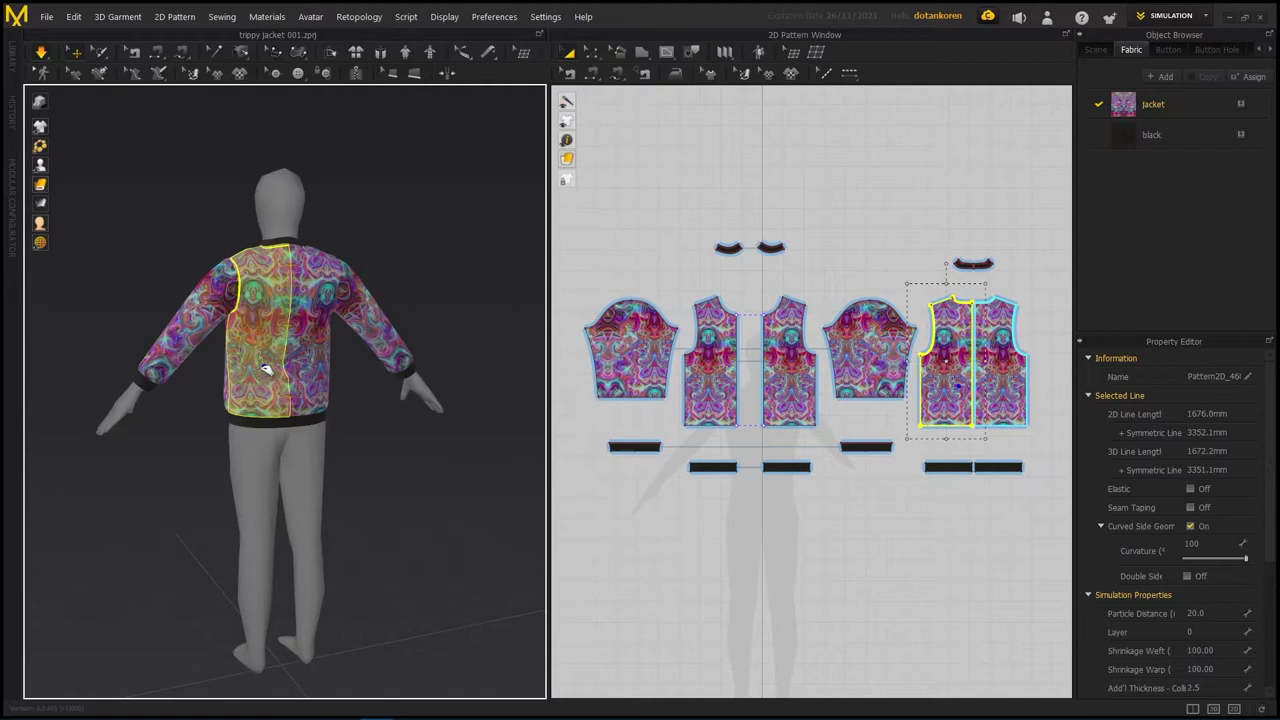
# - Select the jacket's sleeve pattern, display the avatar's X-ray joints, and pick the shoulder joint
pyautogui.click(205, 310)
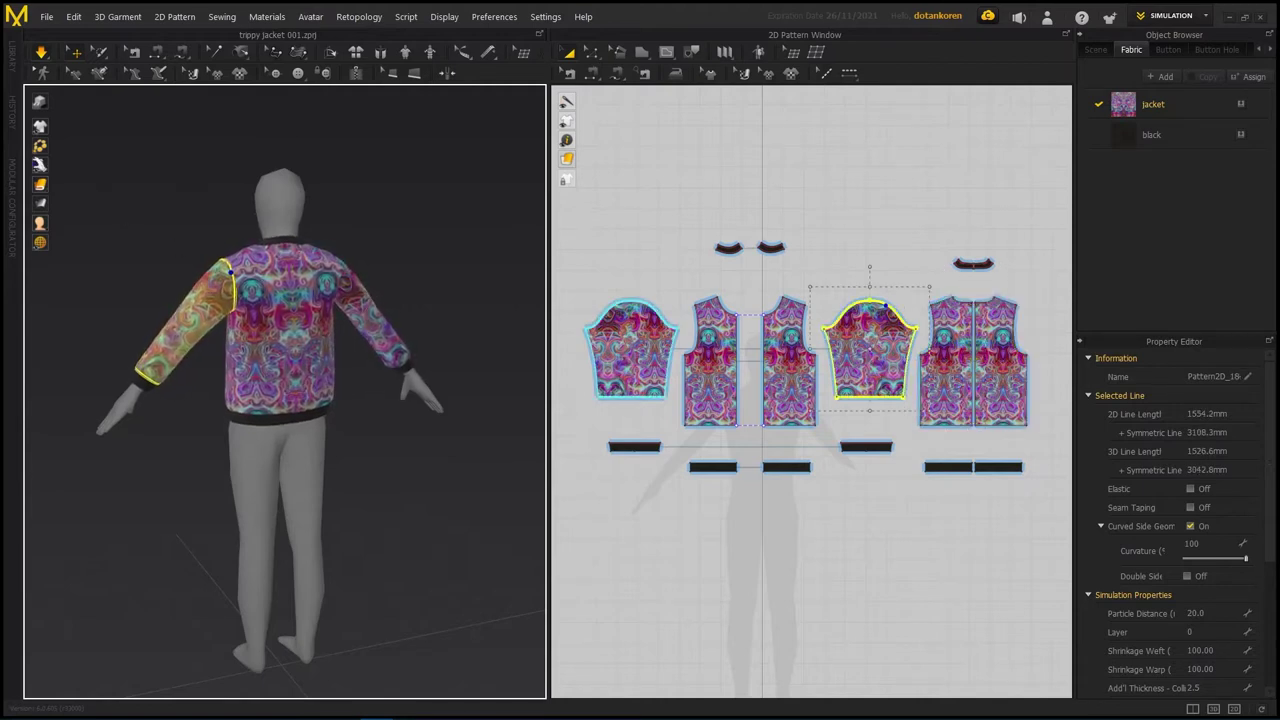
pyautogui.moveTo(40, 165)
pyautogui.click(118, 165)
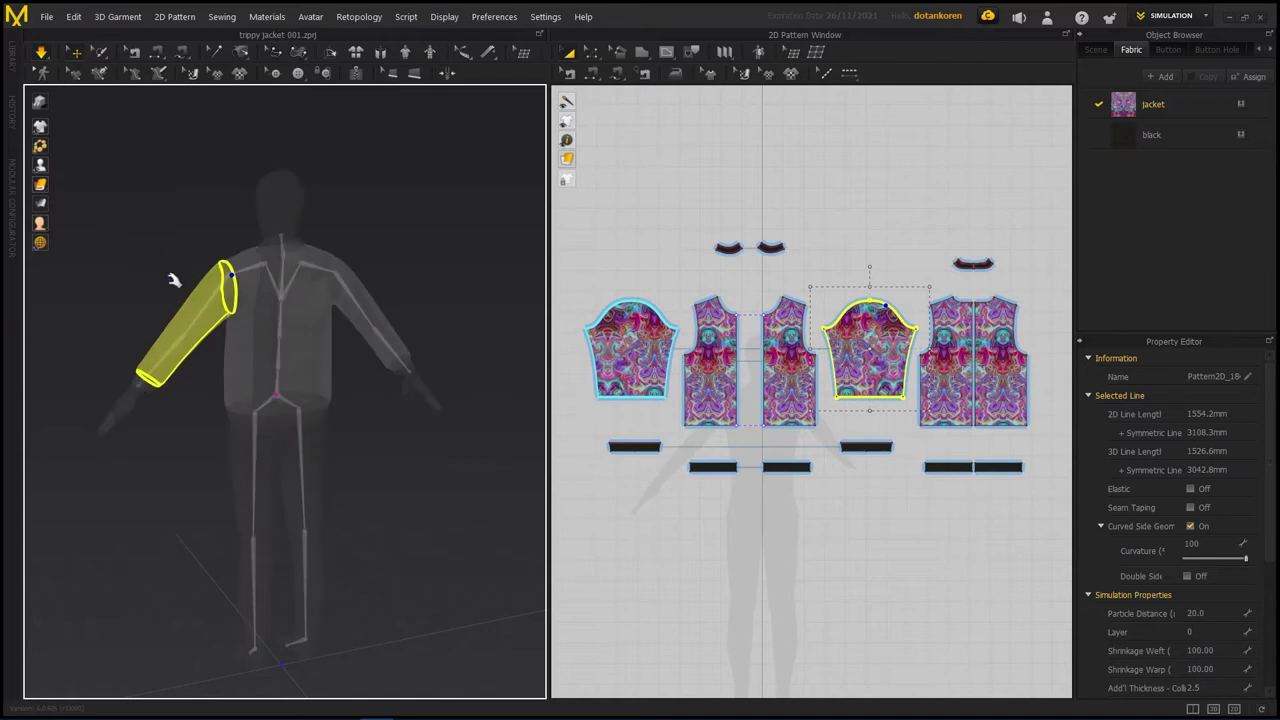
pyautogui.click(349, 285)
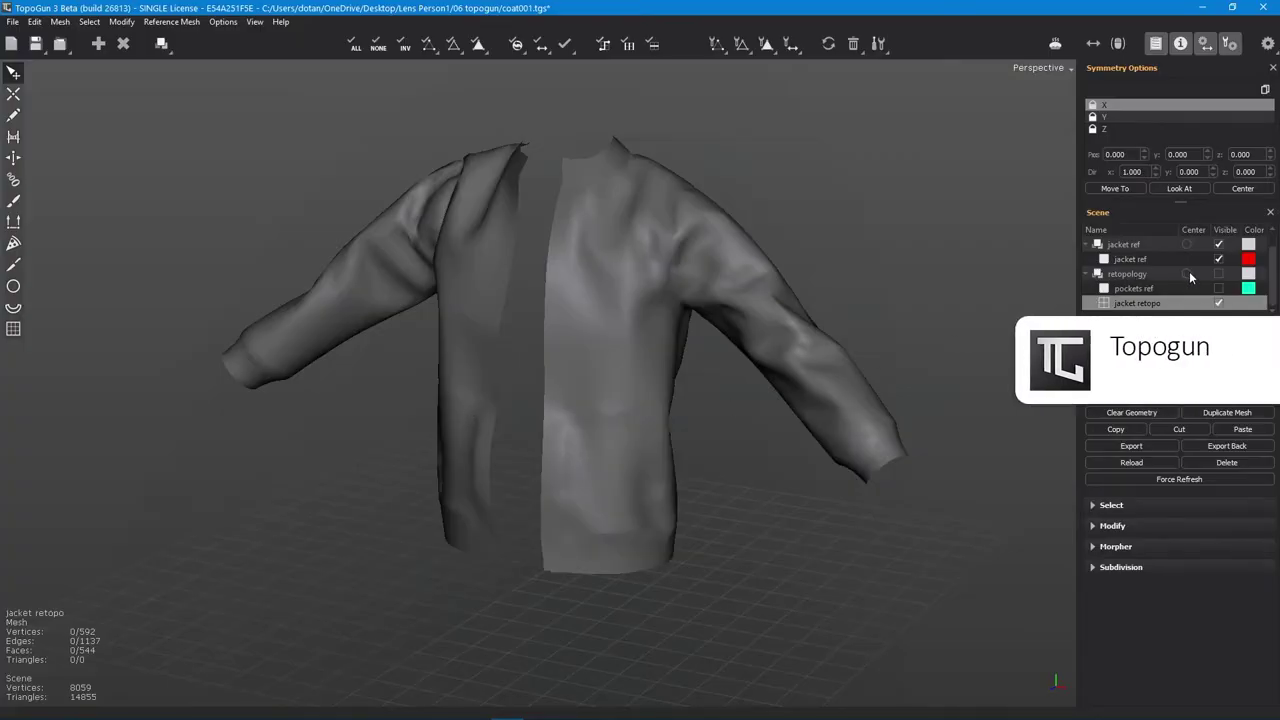
# - In TopoGun, make the retopology group visible over the jacket reference and inspect the retopologized mesh
pyautogui.click(1221, 277)
pyautogui.click(1217, 276)
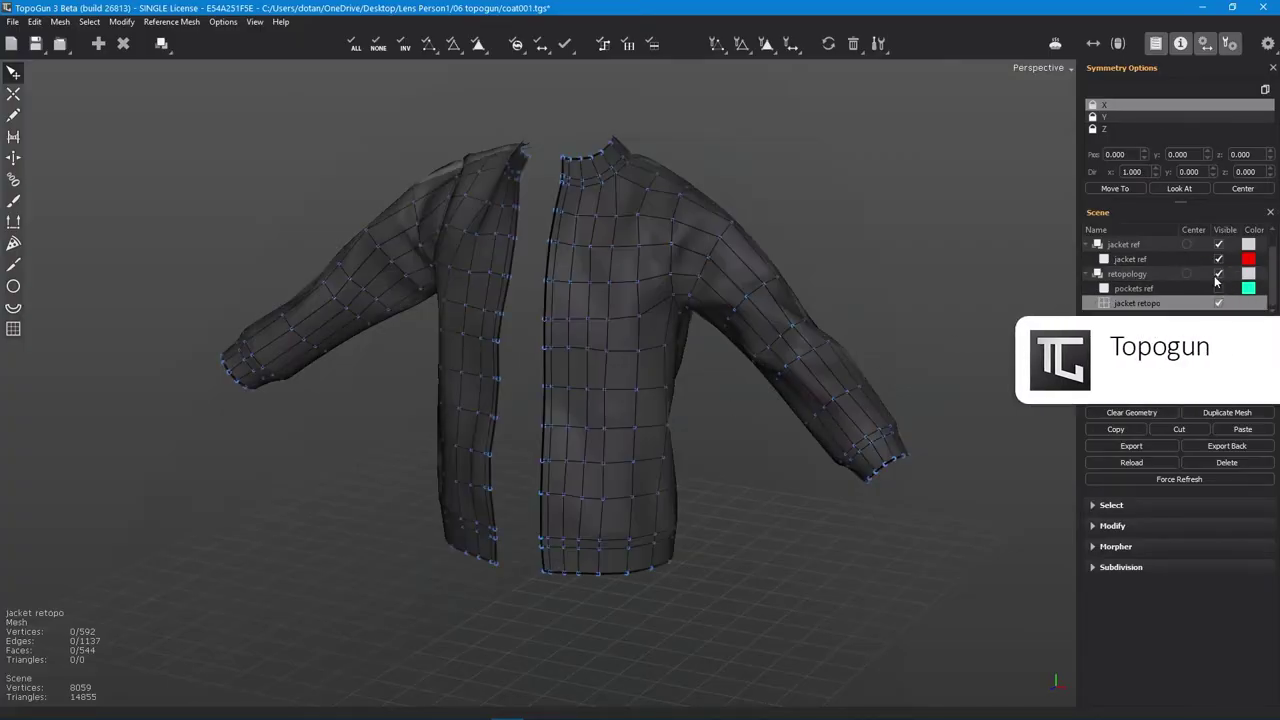
pyautogui.moveTo(737, 503); pyautogui.dragTo(686, 434, button='middle')
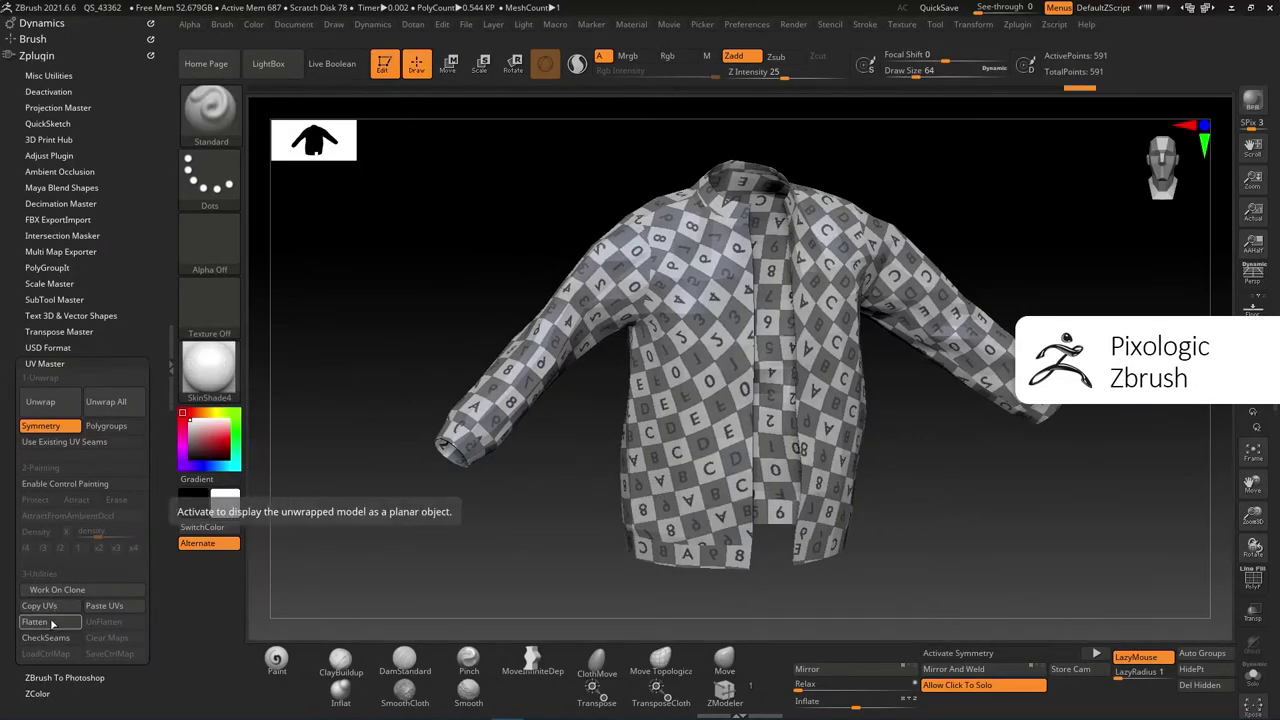
# - In ZBrush, flatten the jacket's unwrapped UVs with UV Master
pyautogui.click(35, 622)
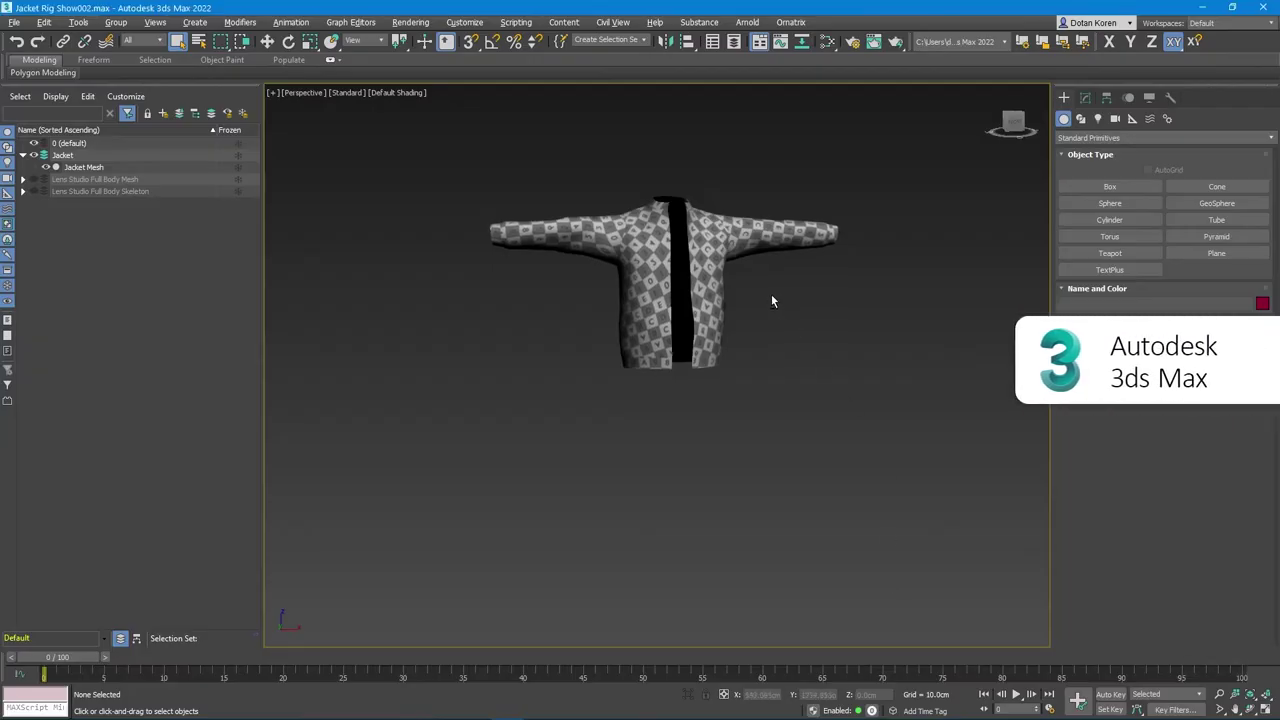
# - In 3ds Max, unhide the Lens Studio Full Body Skeleton and Full Body Mesh layers and scrub the timeline to preview the jacket rig
pyautogui.keyDown('alt'); pyautogui.moveTo(771, 294); pyautogui.dragTo(697, 311, button='middle'); pyautogui.keyUp('alt')
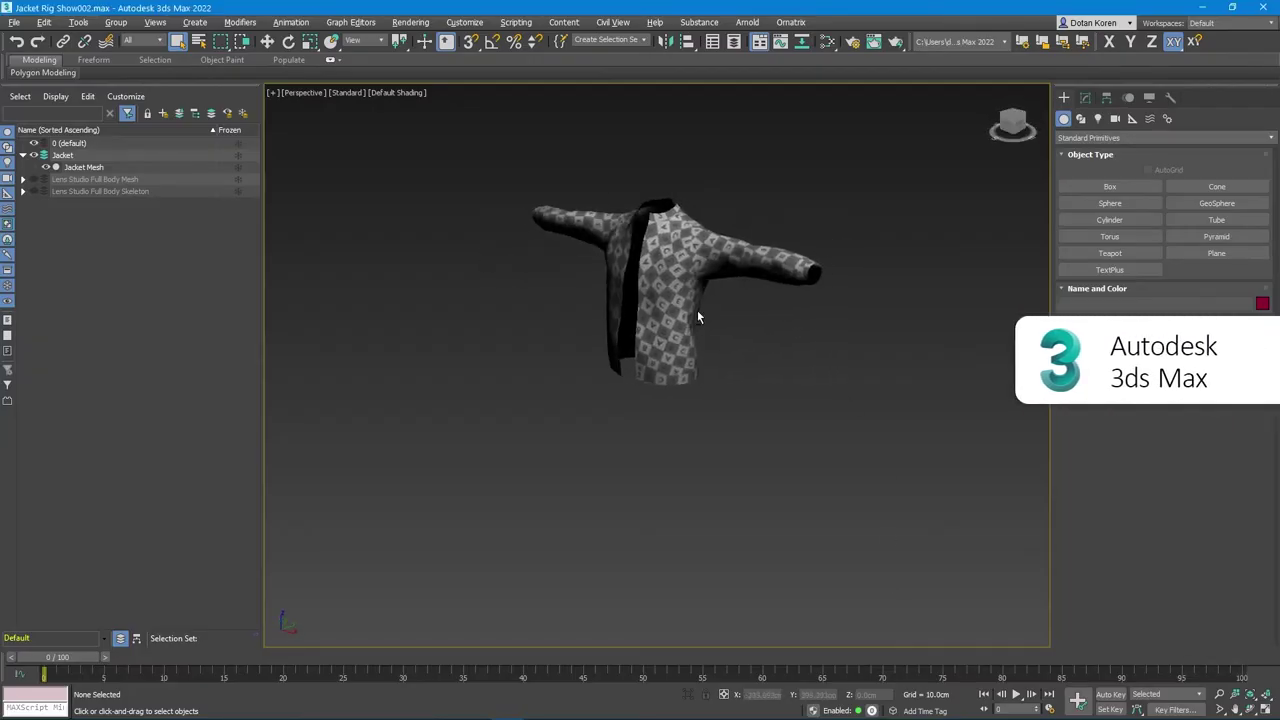
pyautogui.click(33, 192)
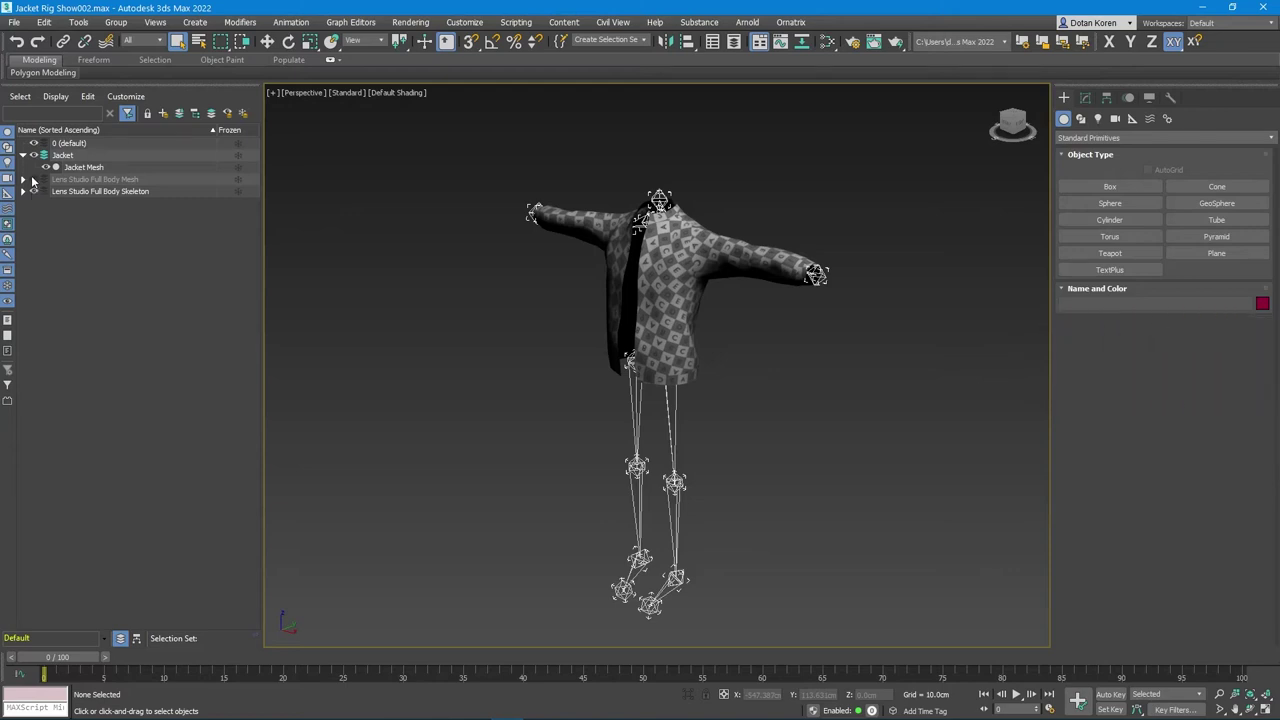
pyautogui.click(33, 180)
pyautogui.moveTo(43, 666)
pyautogui.mouseDown()
pyautogui.moveTo(1030, 668)
pyautogui.moveTo(134, 668)
pyautogui.moveTo(150, 668)
pyautogui.mouseUp()
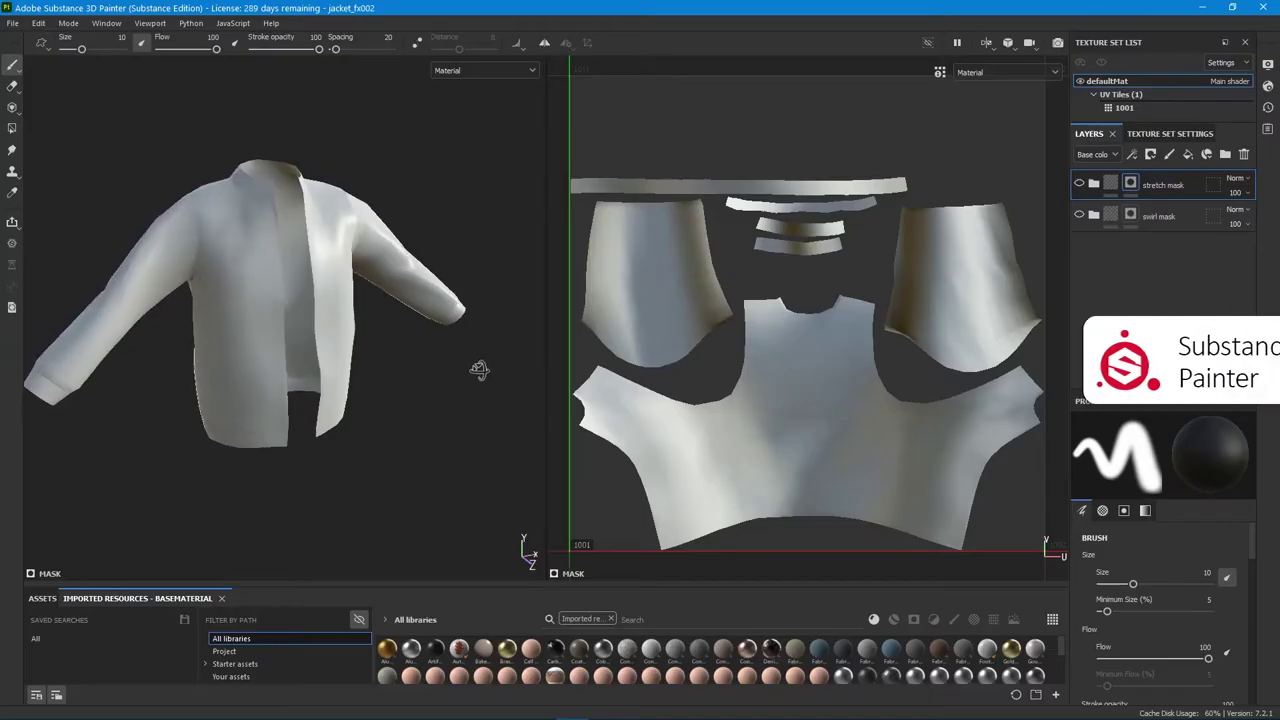
# - In Substance 3D Painter, view the jacket model and make the stretch mask layer group visible
pyautogui.keyDown('alt'); pyautogui.moveTo(479, 369); pyautogui.dragTo(484, 392); pyautogui.keyUp('alt')
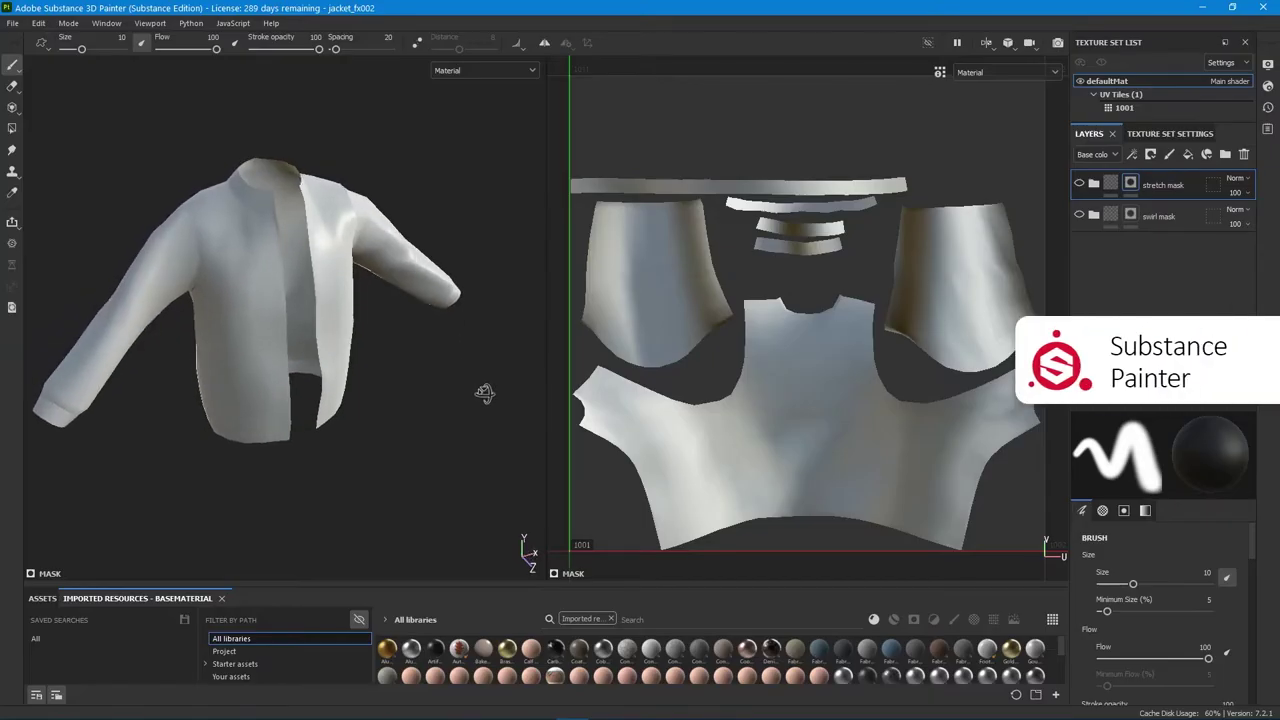
pyautogui.keyDown('alt'); pyautogui.moveTo(411, 394); pyautogui.dragTo(462, 396, button='middle'); pyautogui.keyUp('alt')
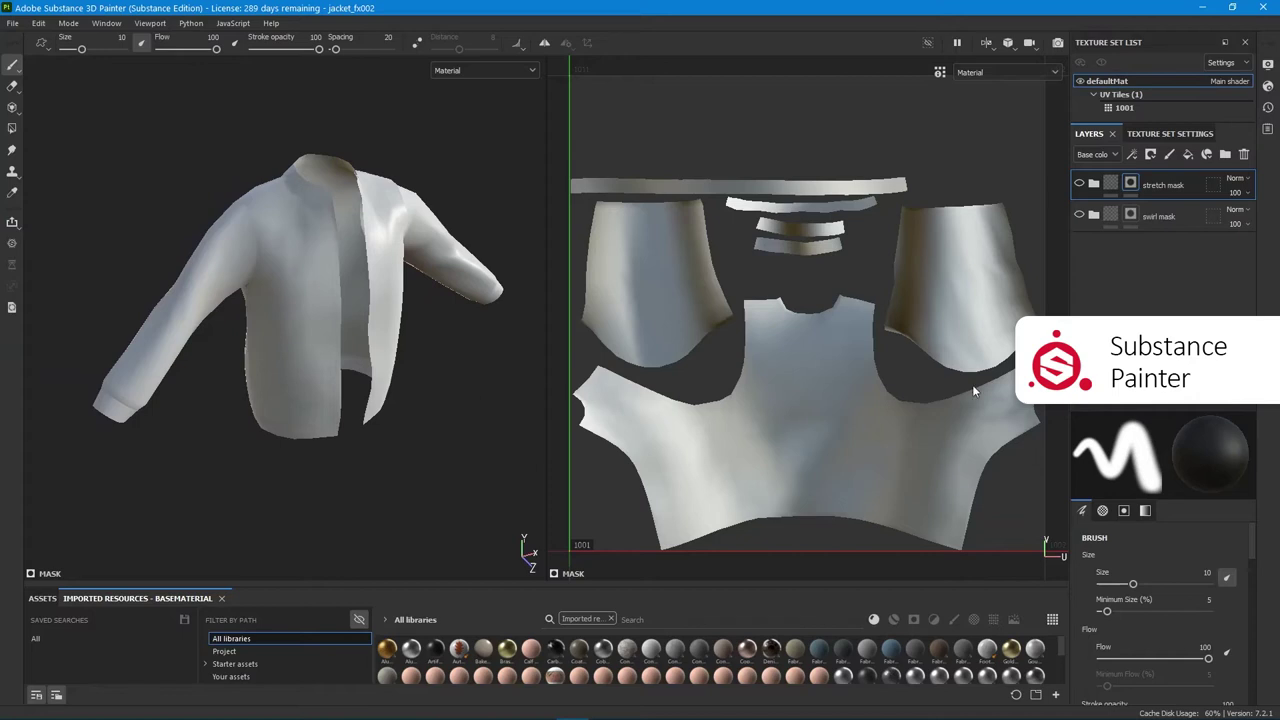
pyautogui.click(1079, 184)
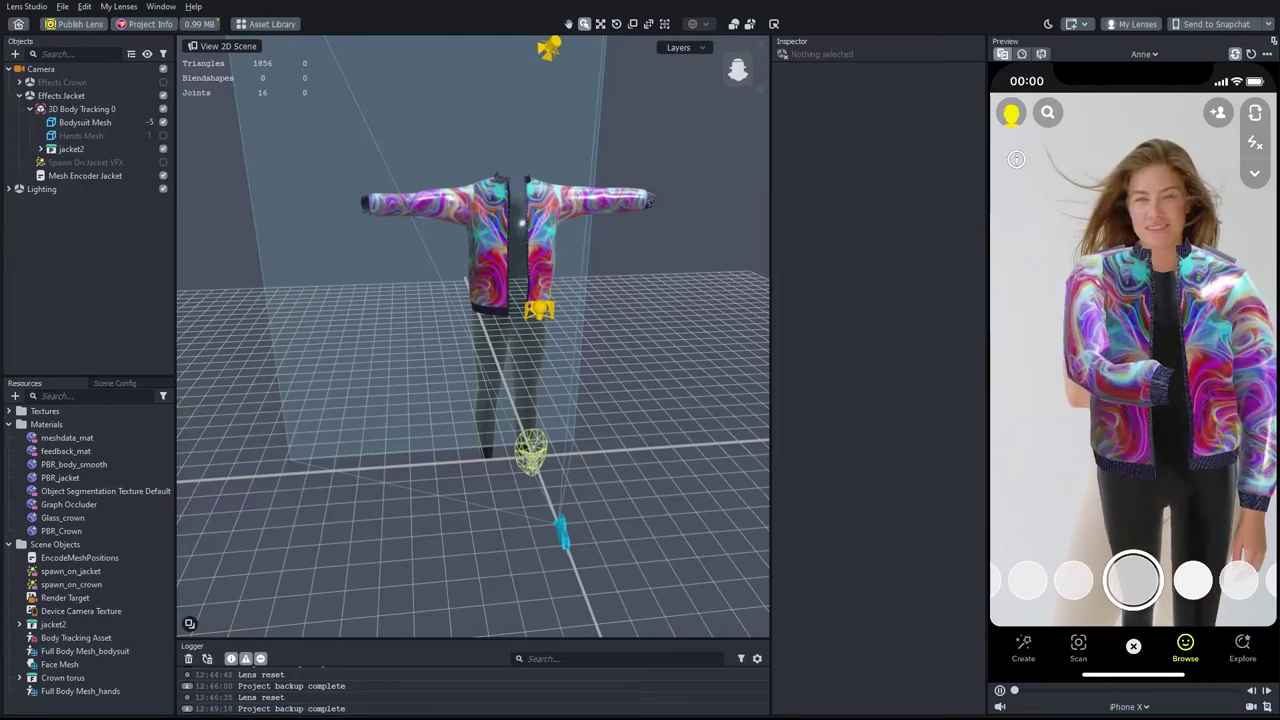
# - In Lens Studio, enable the Hands Mesh object and open its Object Segmentation material
pyautogui.click(164, 136)
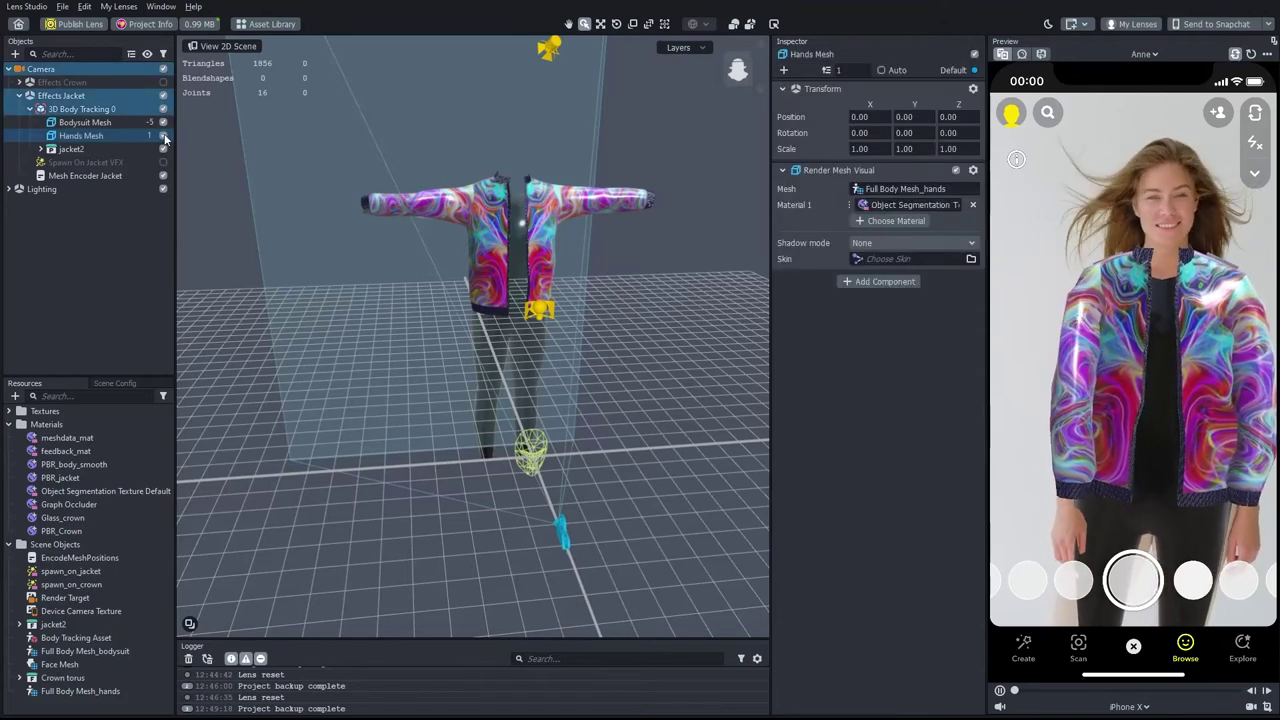
pyautogui.doubleClick(935, 205)
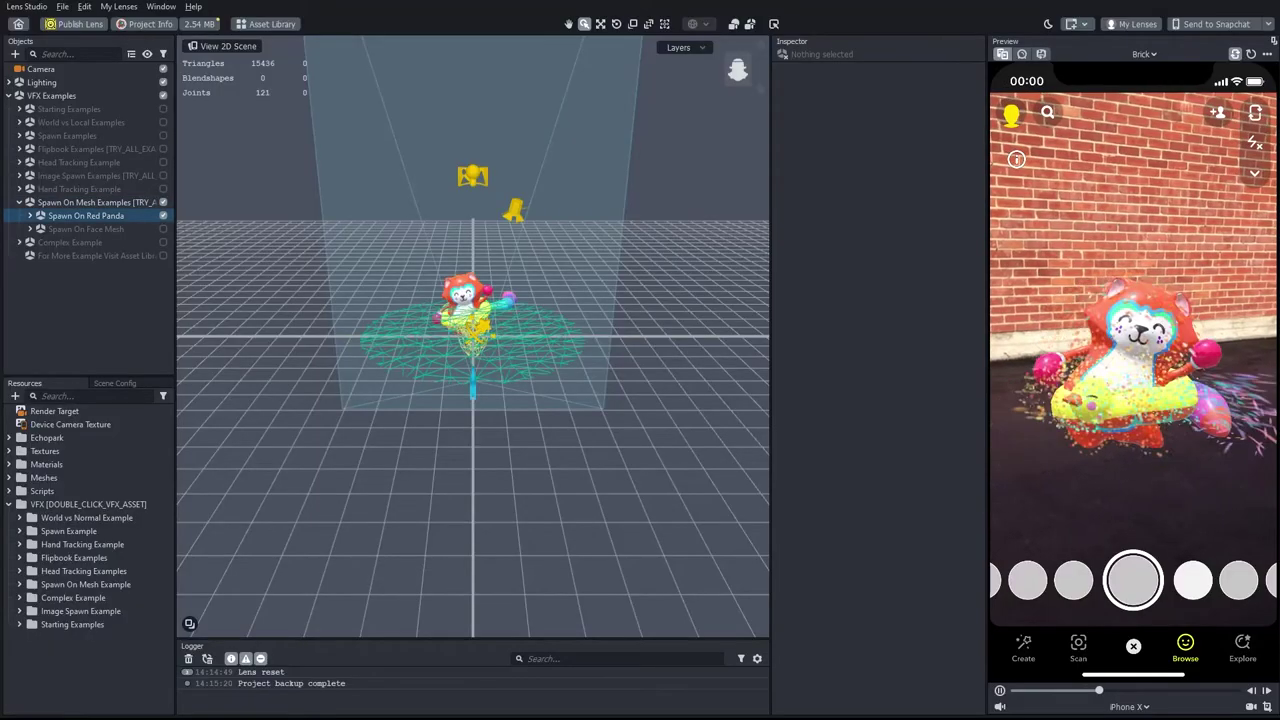
# - In the VFX template project, expand the Spawn On Red Panda example and examine its Spawn On Mesh VFX and Mesh Encoder objects
pyautogui.click(31, 216)
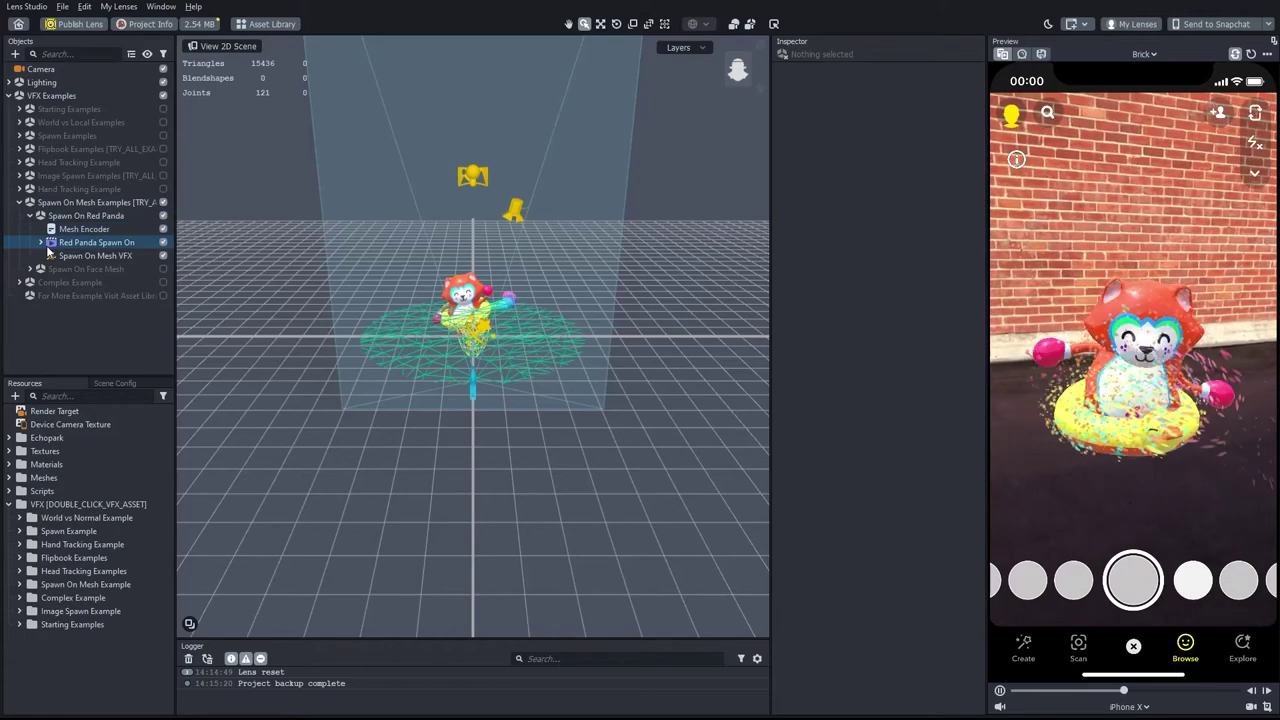
pyautogui.click(63, 256)
pyautogui.click(68, 230)
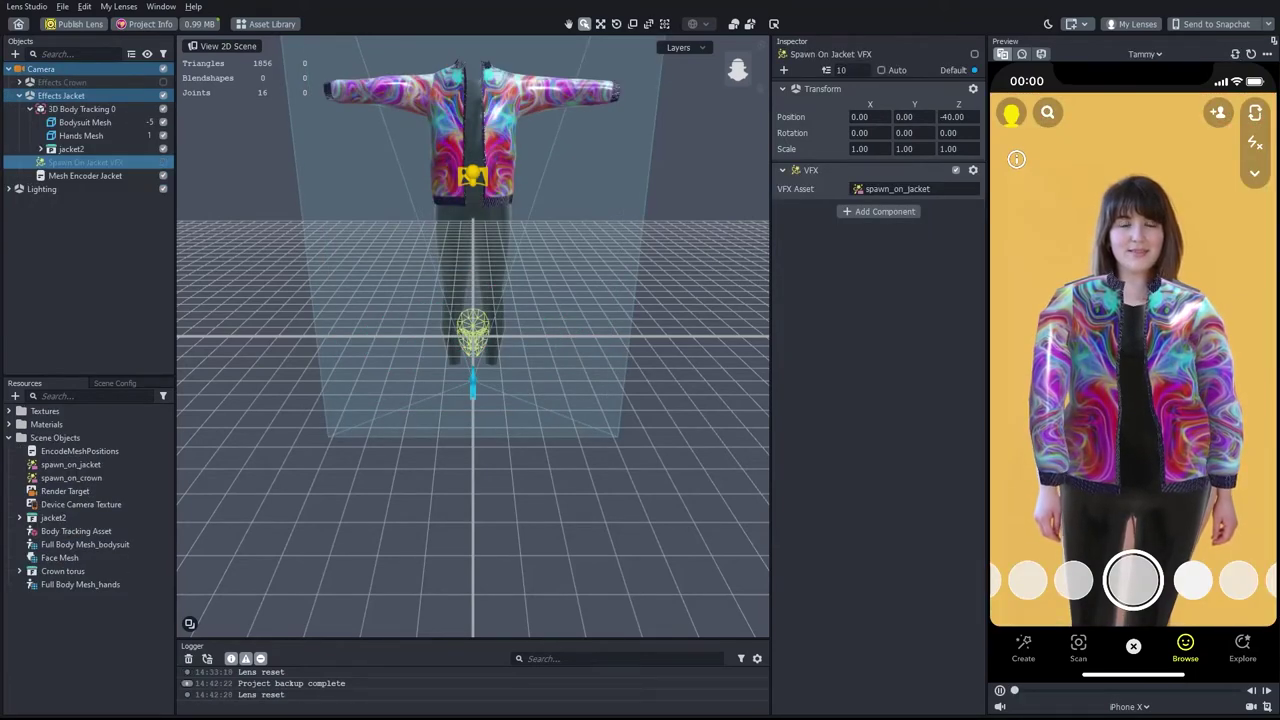
# - In the jacket lens project, enable Spawn On Jacket VFX and inspect the Mesh Encoder Jacket script and the spawn_on_jacket graph in the VFX Editor
pyautogui.click(163, 162)
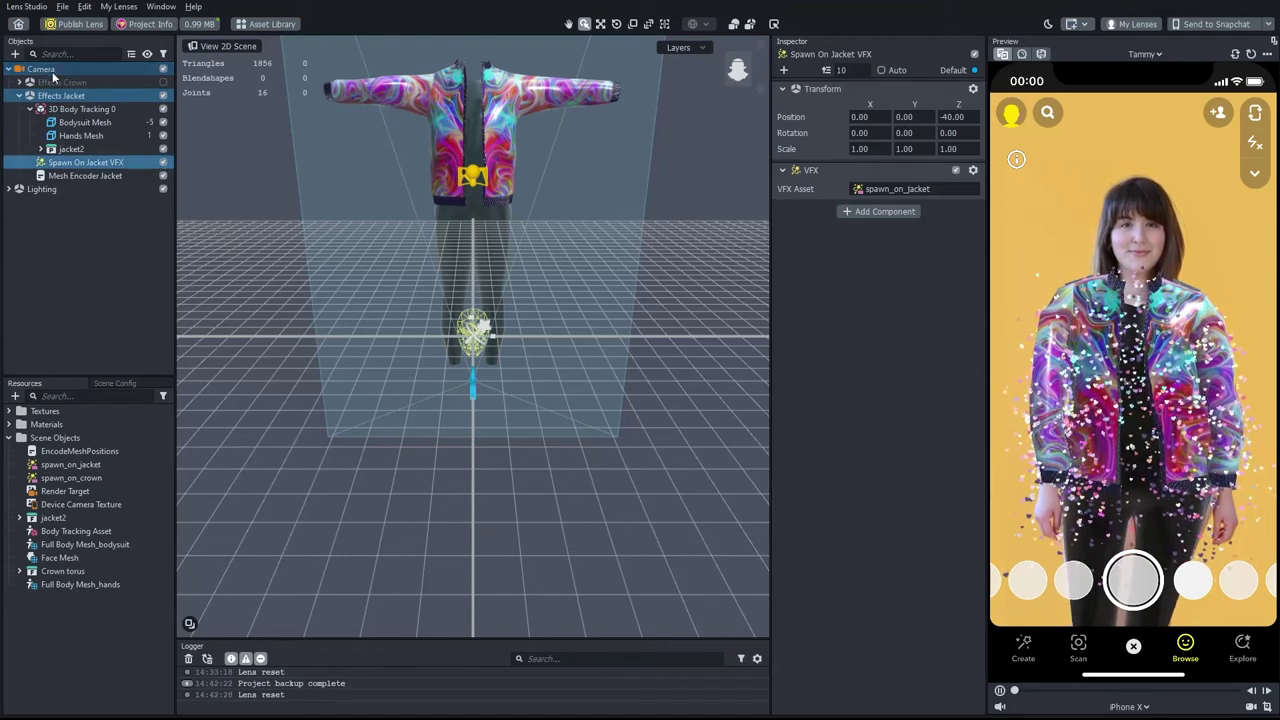
pyautogui.click(75, 177)
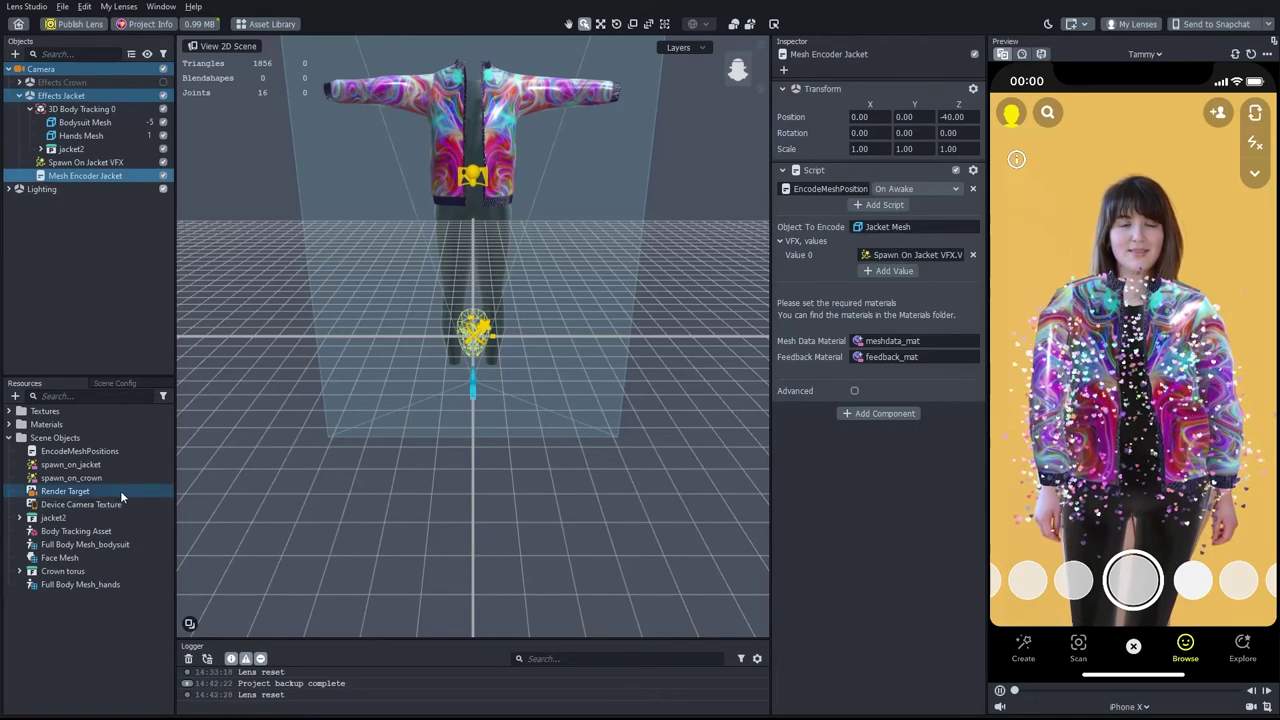
pyautogui.click(72, 464)
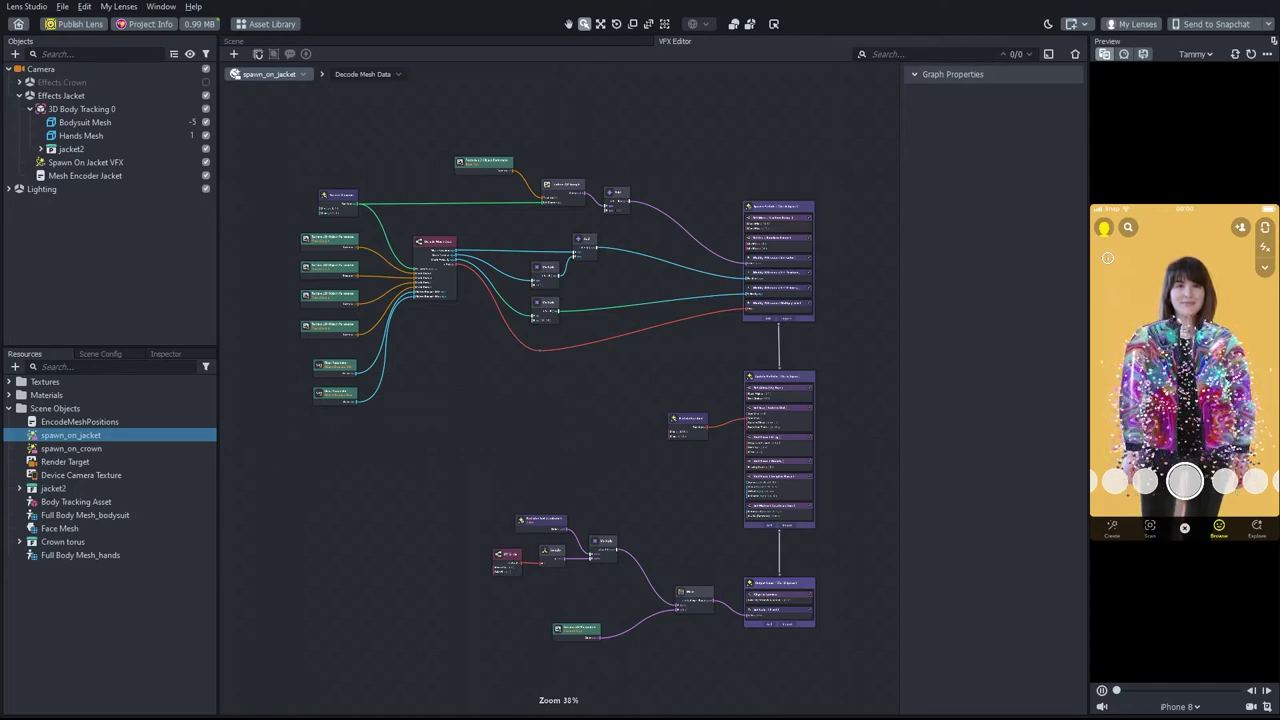
# - Inspect the Spawn Particle container in the spawn_on_jacket graph and show its spawn settings
pyautogui.scroll(5, 847, 182)
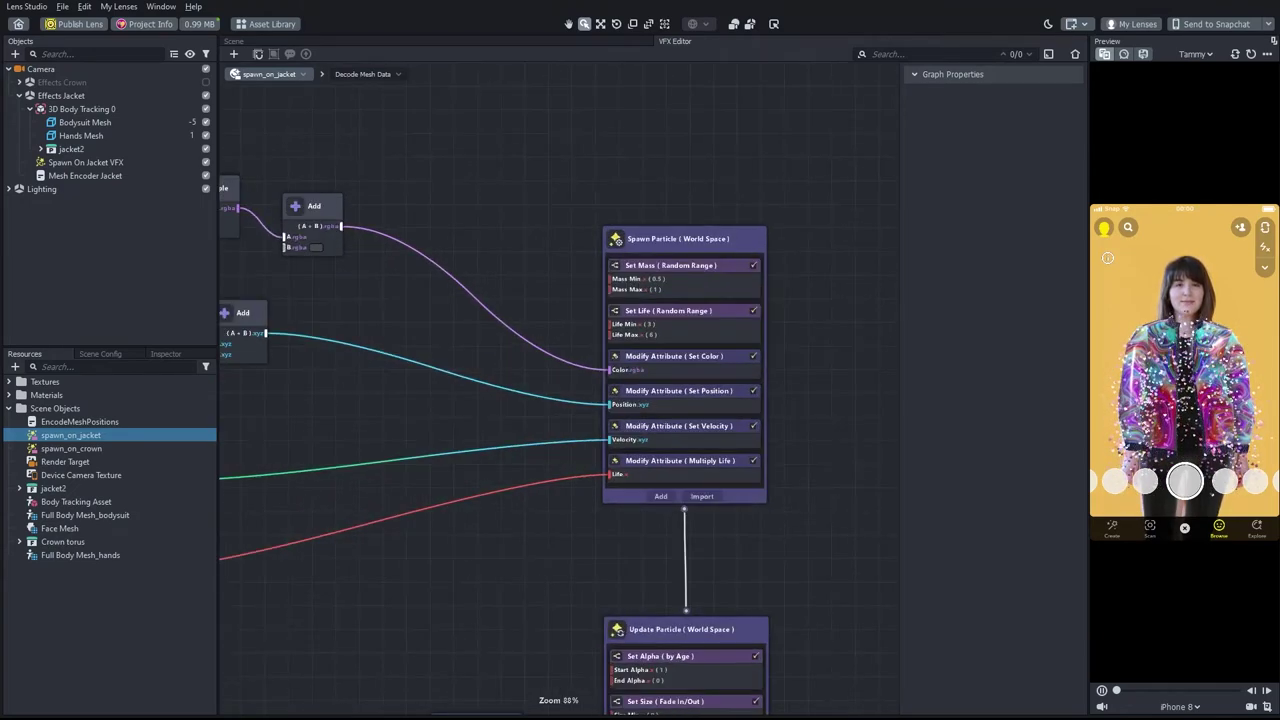
pyautogui.scroll(3, 830, 371)
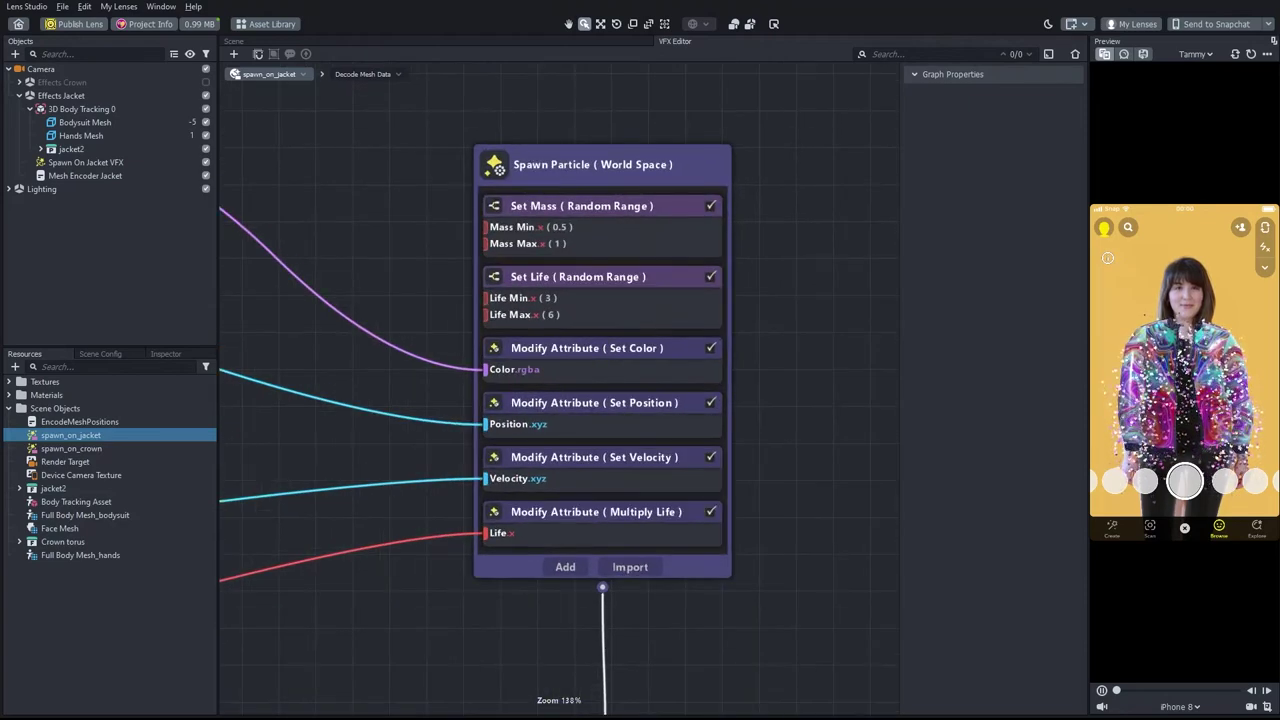
pyautogui.click(588, 167)
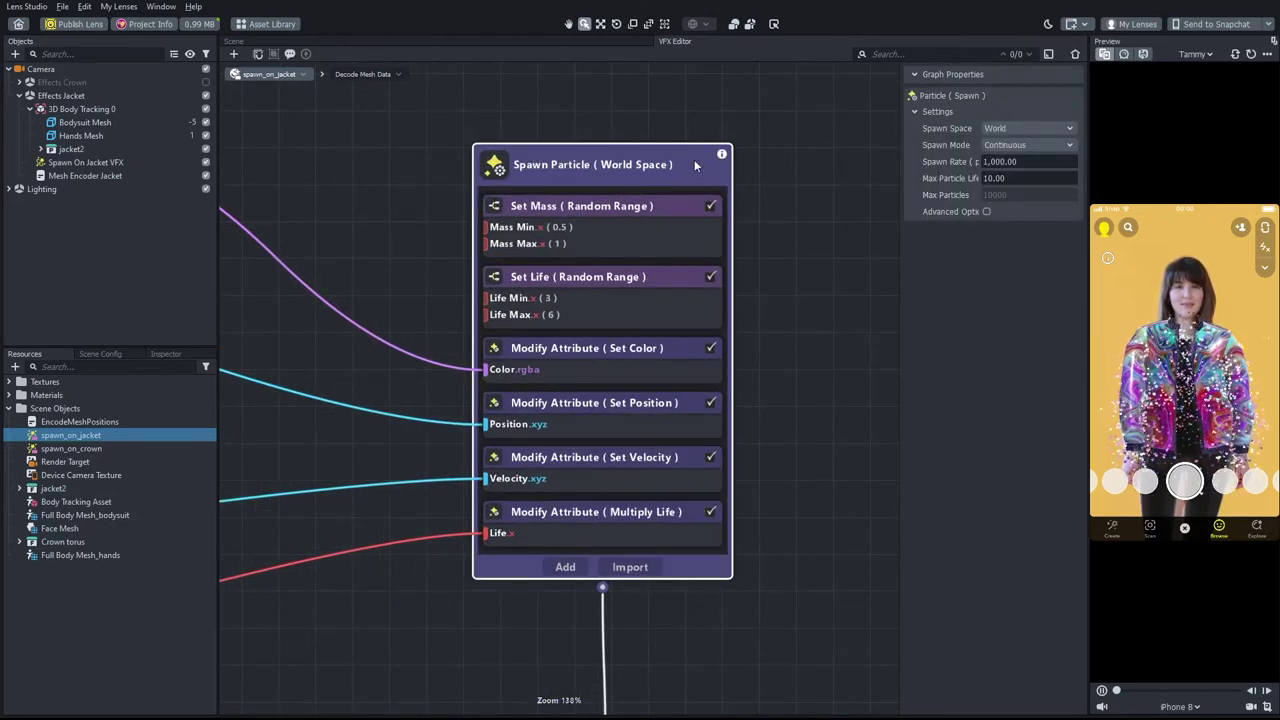
# - Examine the Particle Random node and the Update Particle container's size and force blocks, including the inputs of Add Force (Gravity)
pyautogui.scroll(-4, 767, 365)
pyautogui.scroll(-3, 546, 303)
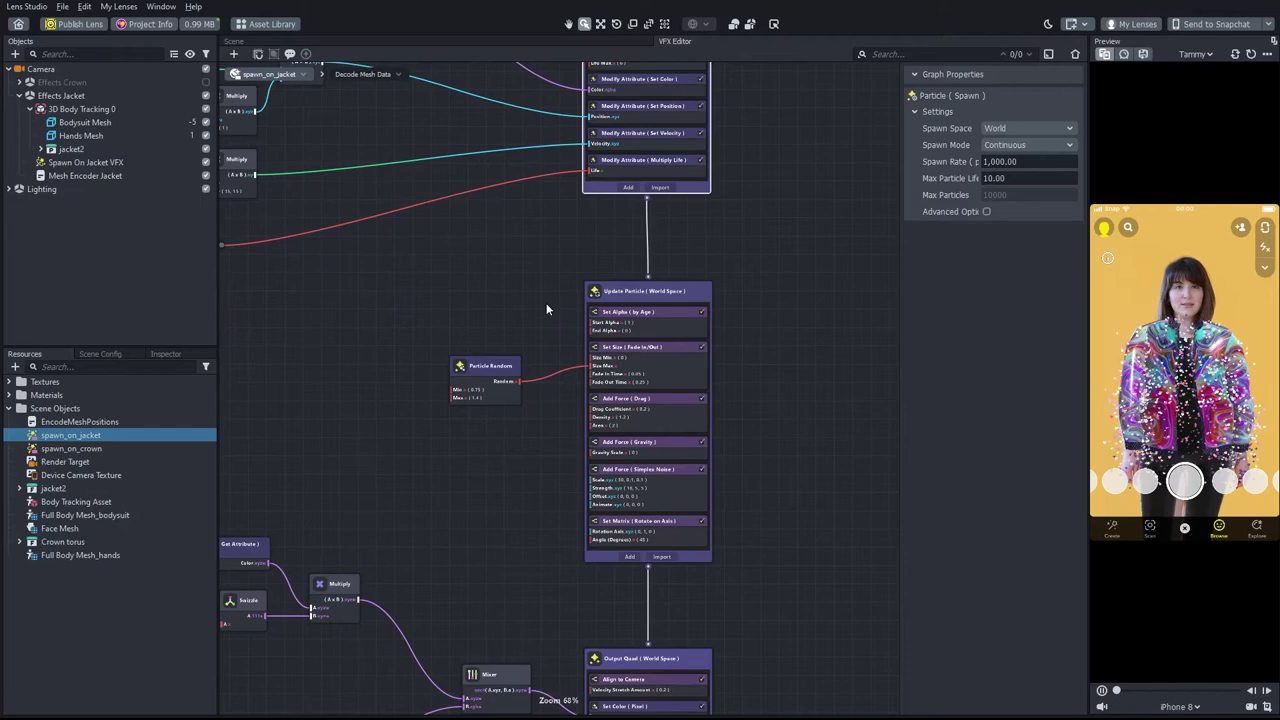
pyautogui.scroll(5, 469, 364)
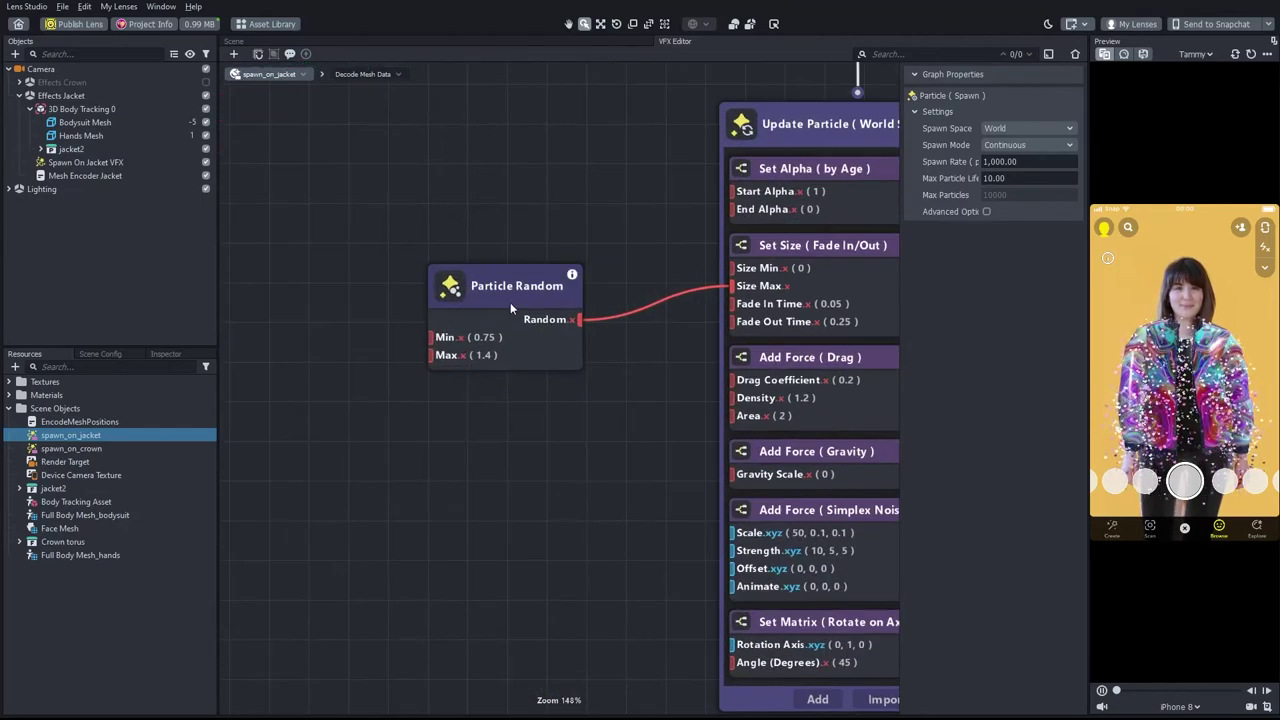
pyautogui.scroll(1, 510, 302)
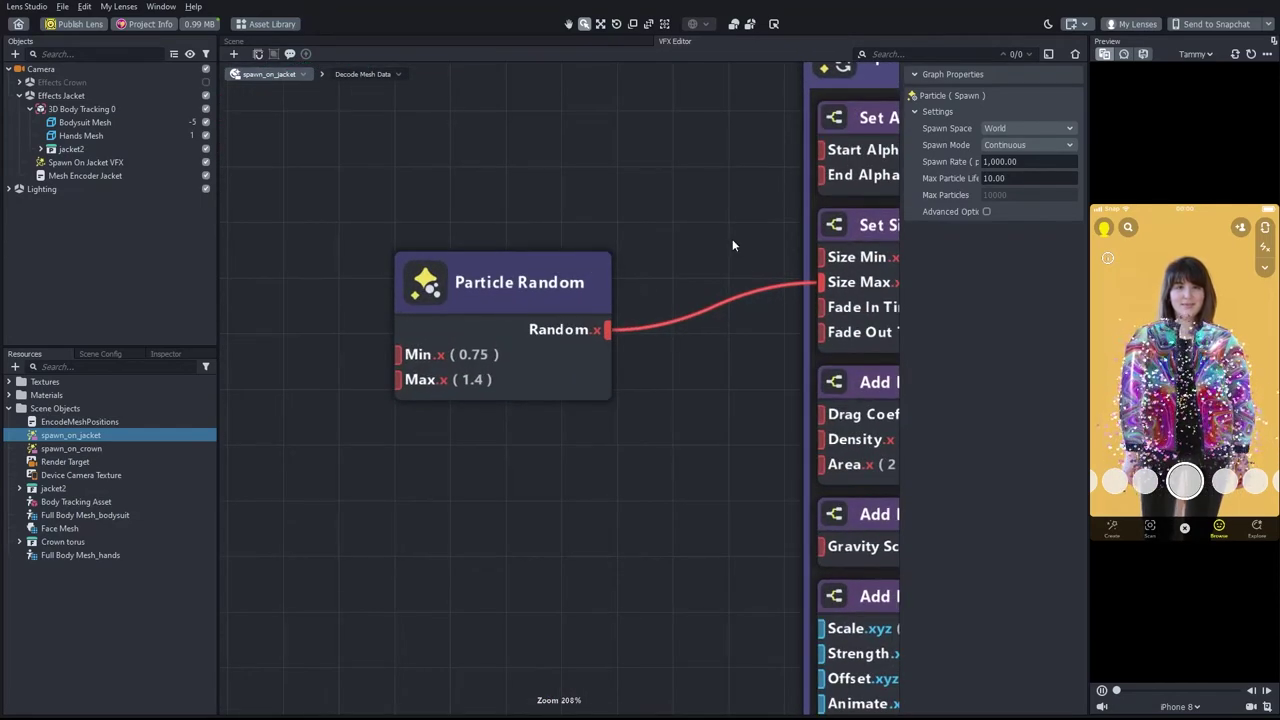
pyautogui.moveTo(701, 242); pyautogui.dragTo(335, 245, button='middle')
pyautogui.scroll(-2, 336, 241)
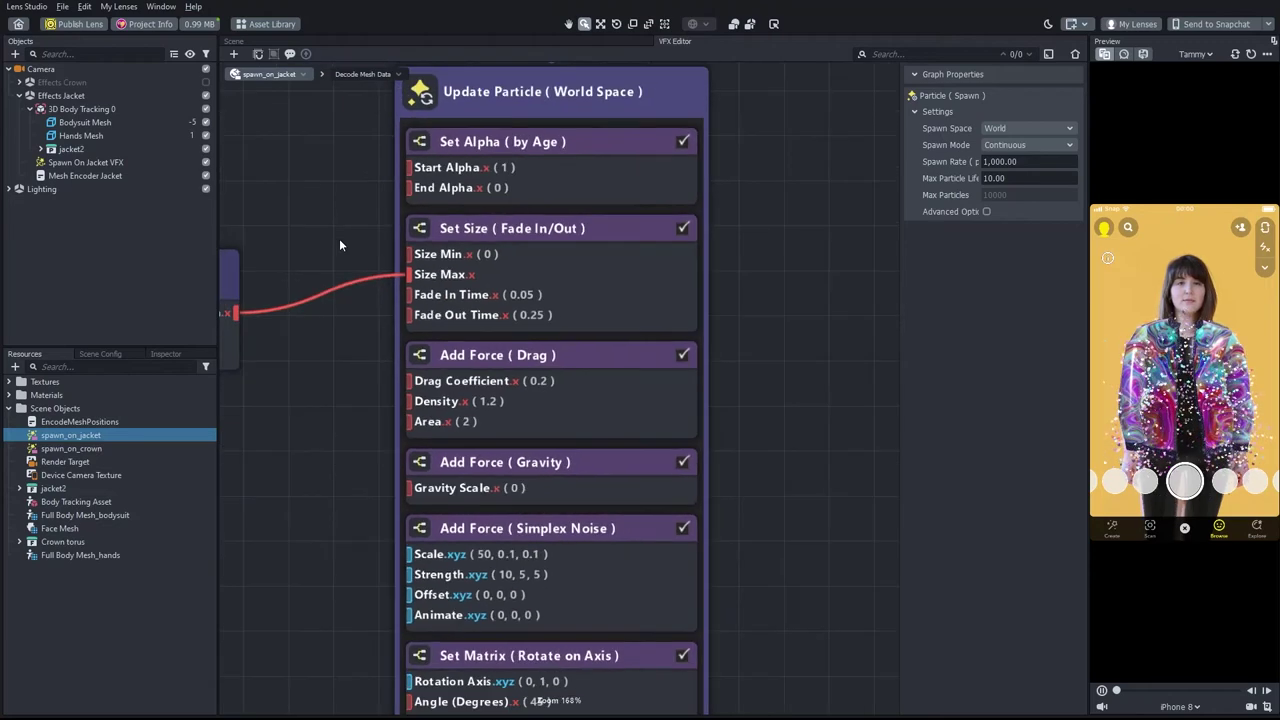
pyautogui.moveTo(347, 540); pyautogui.dragTo(397, 318, button='middle')
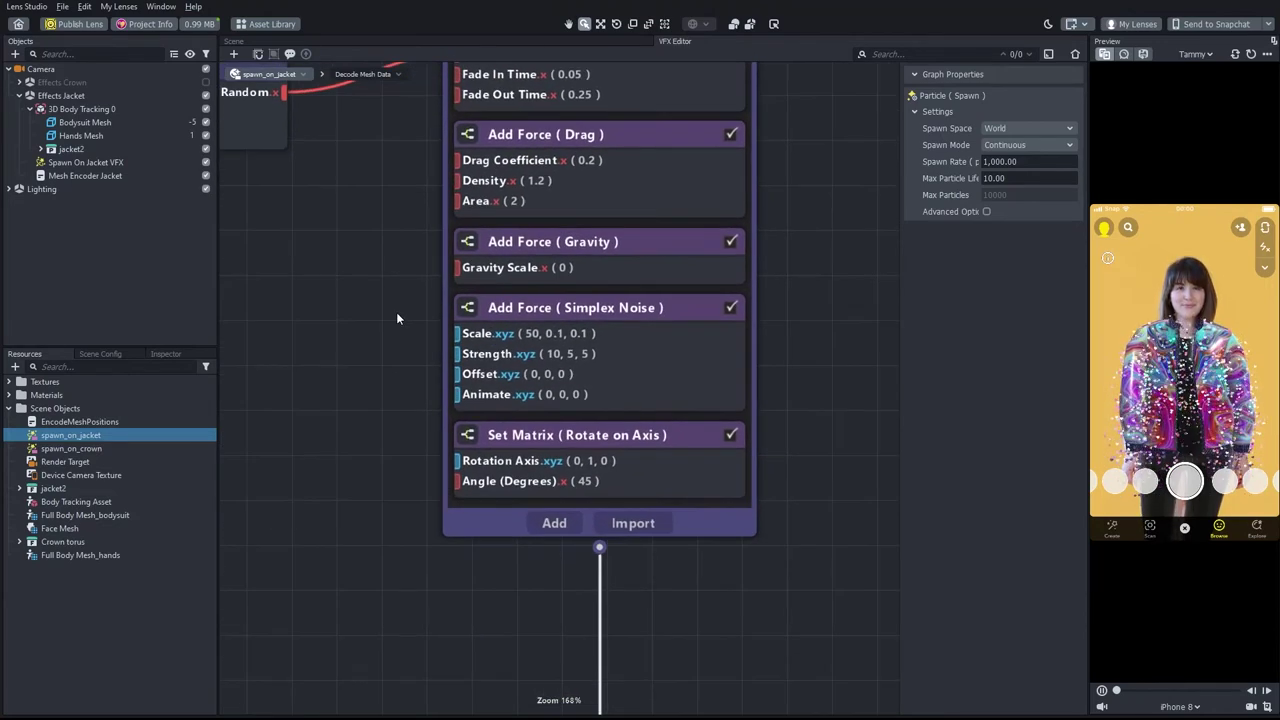
pyautogui.click(567, 241)
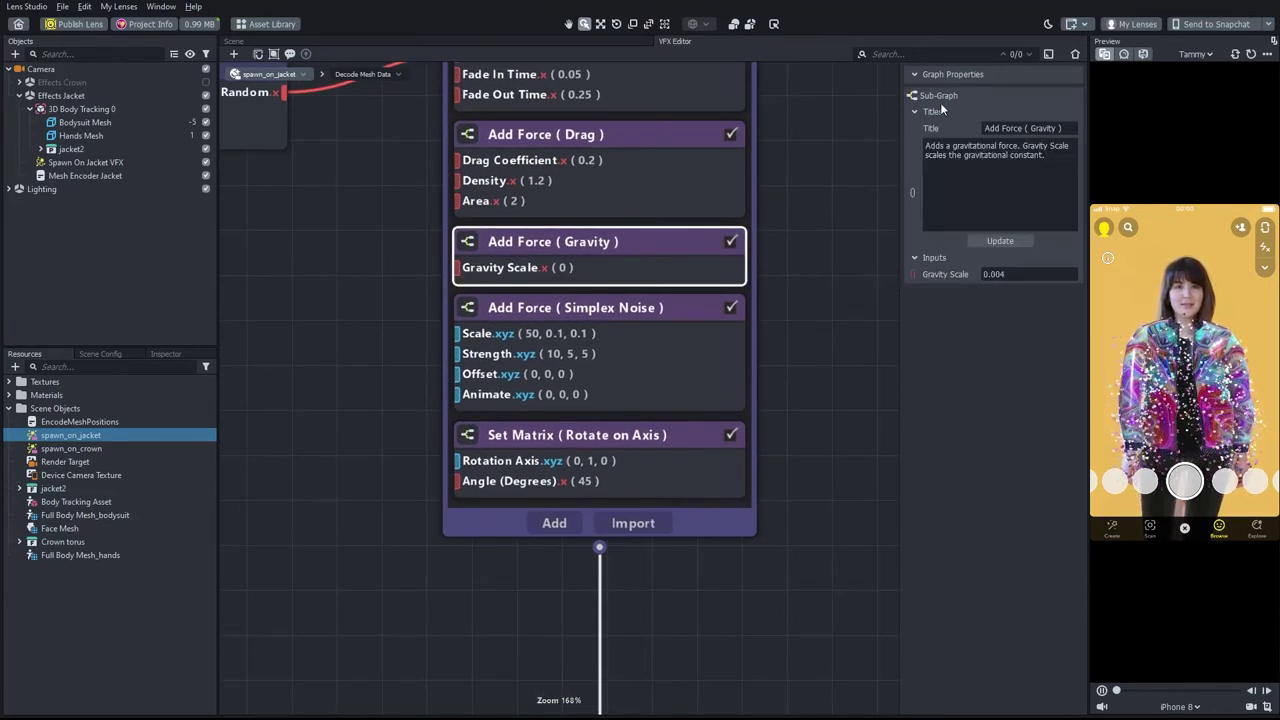
pyautogui.click(878, 153)
# - Inspect the Output Quad container and the UV Circle, Custom Map texture and Mixer nodes that feed its Set Color (Pixel) block
pyautogui.scroll(-5, 878, 153)
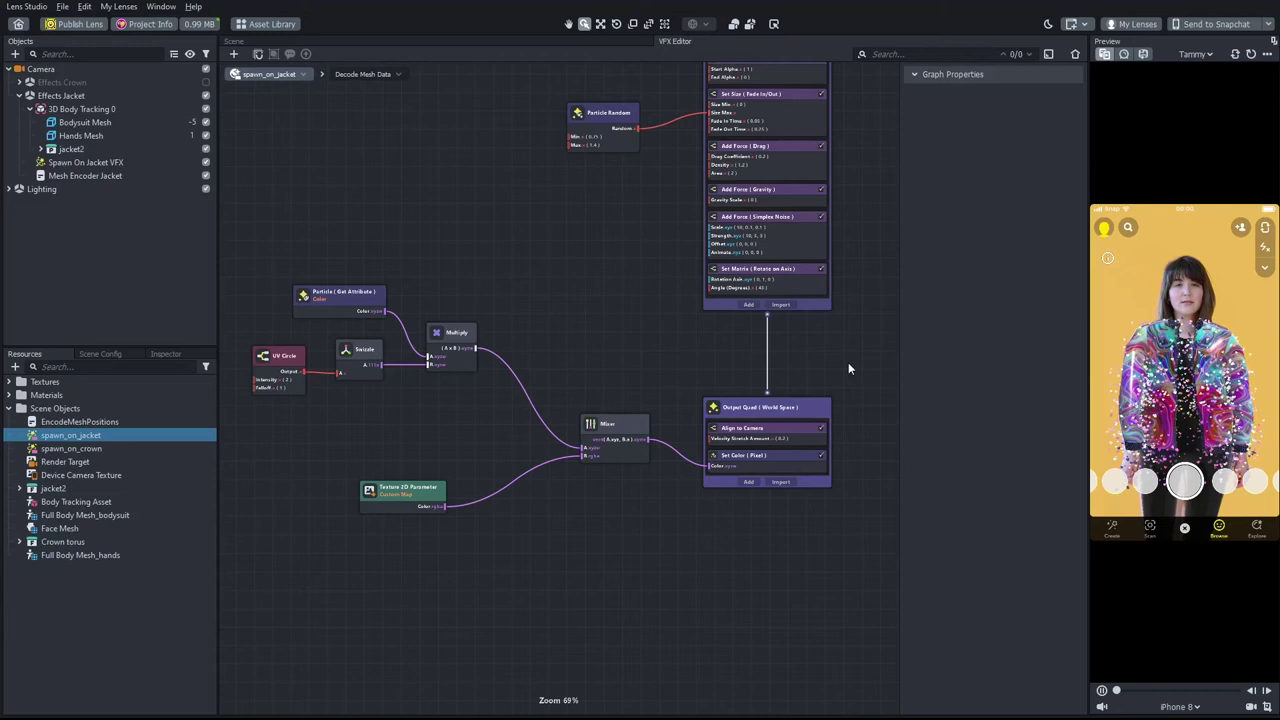
pyautogui.click(751, 406)
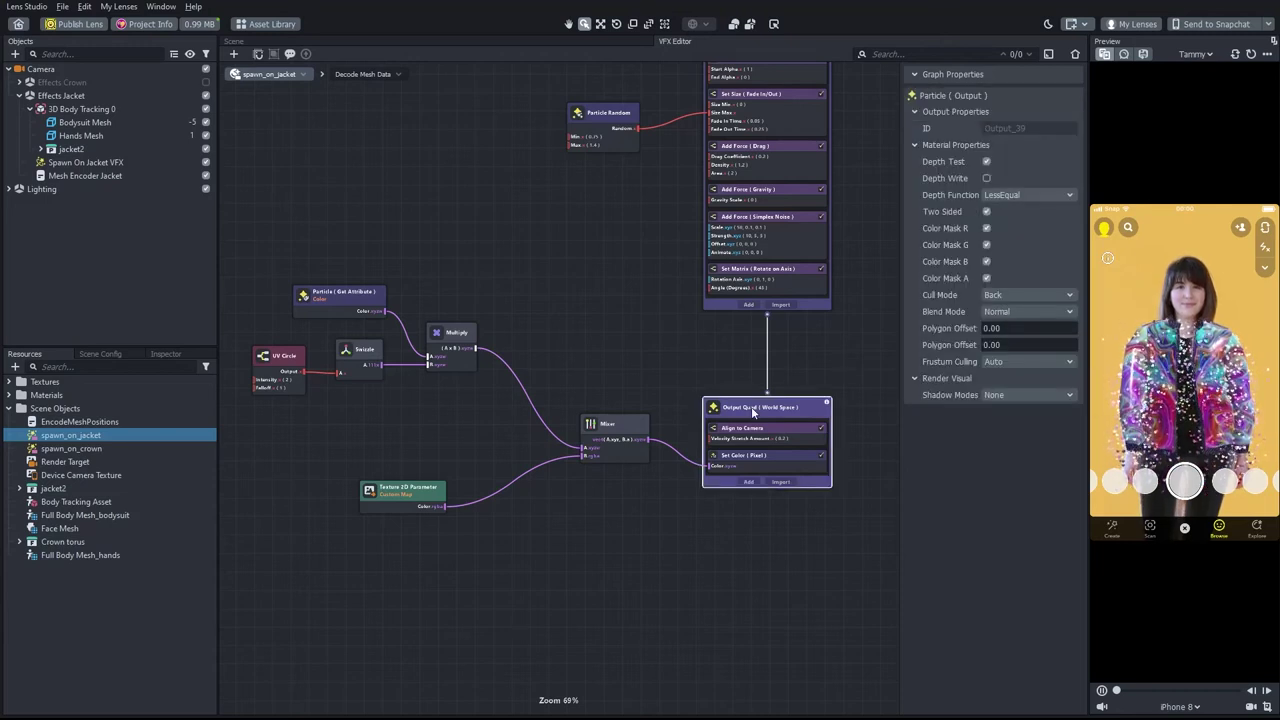
pyautogui.moveTo(241, 225); pyautogui.dragTo(501, 417)
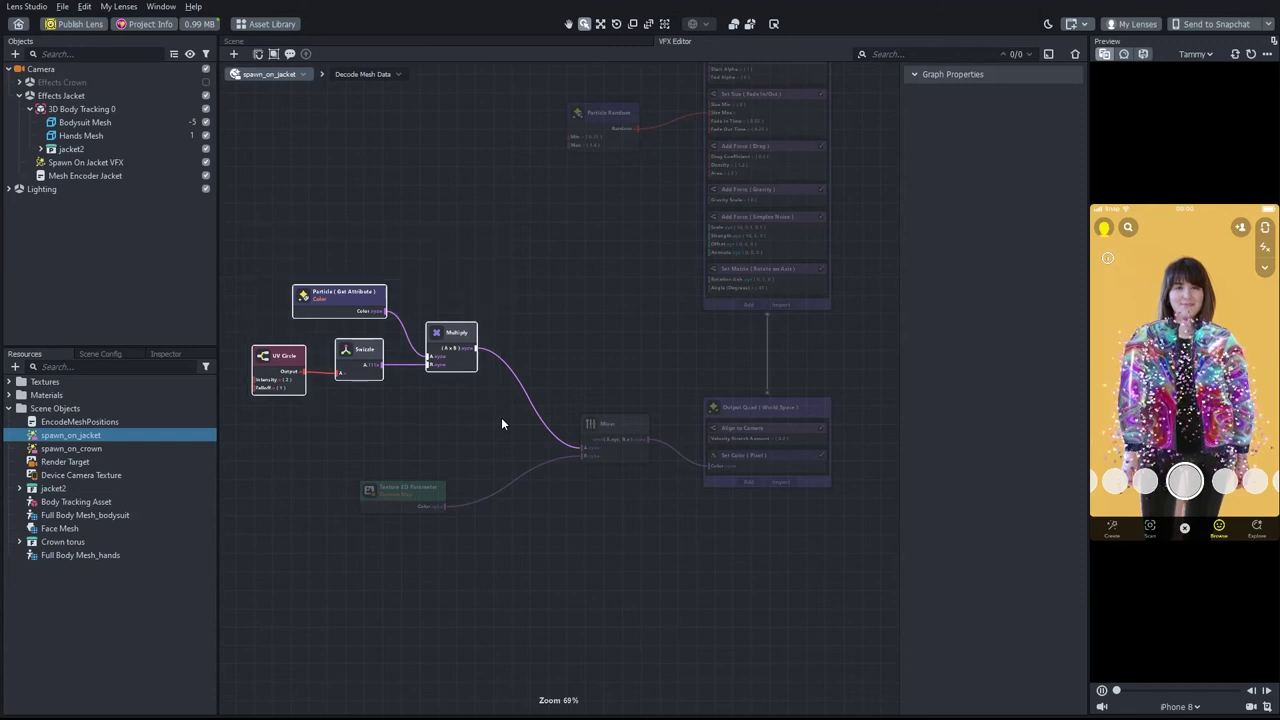
pyautogui.click(586, 502)
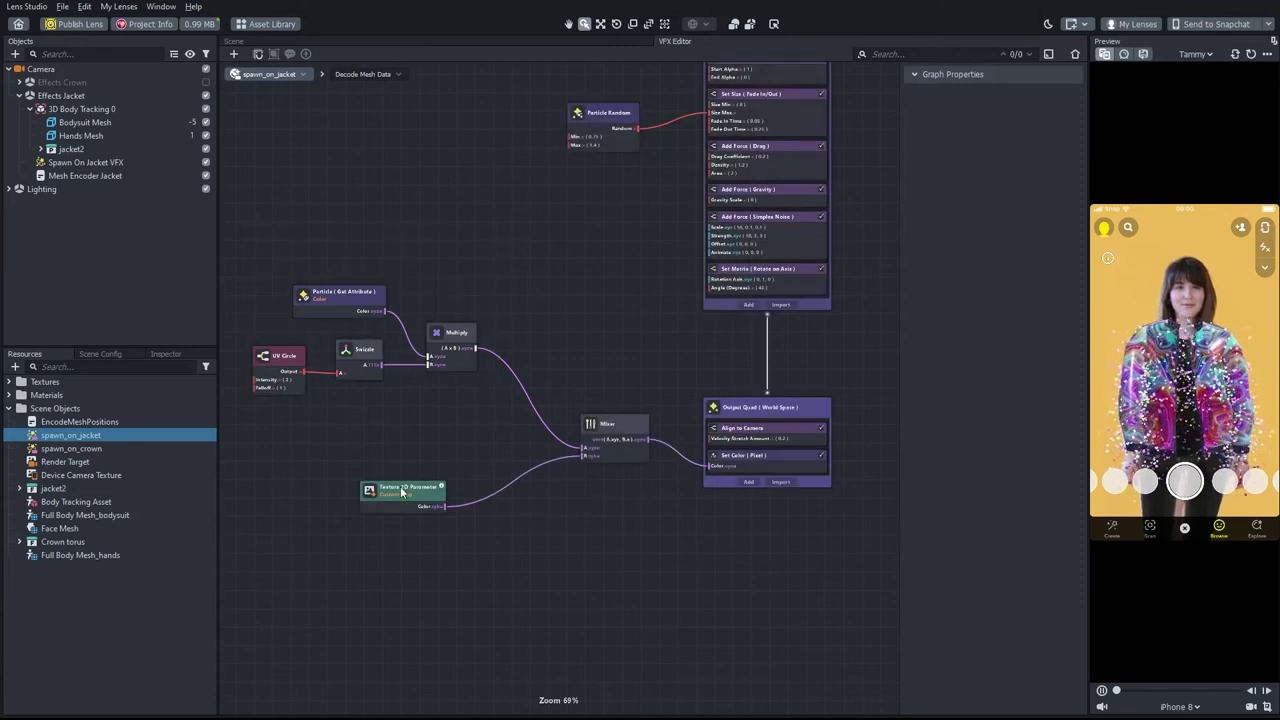
pyautogui.click(401, 487)
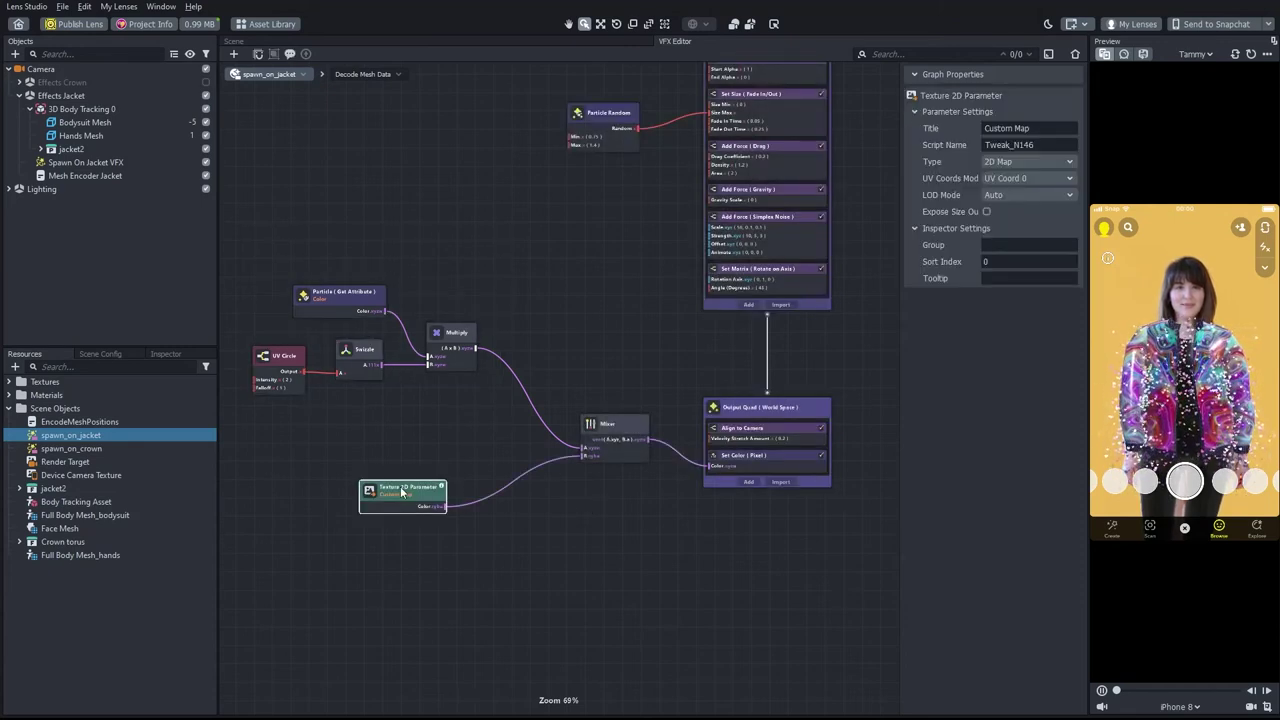
pyautogui.click(615, 426)
pyautogui.click(768, 459)
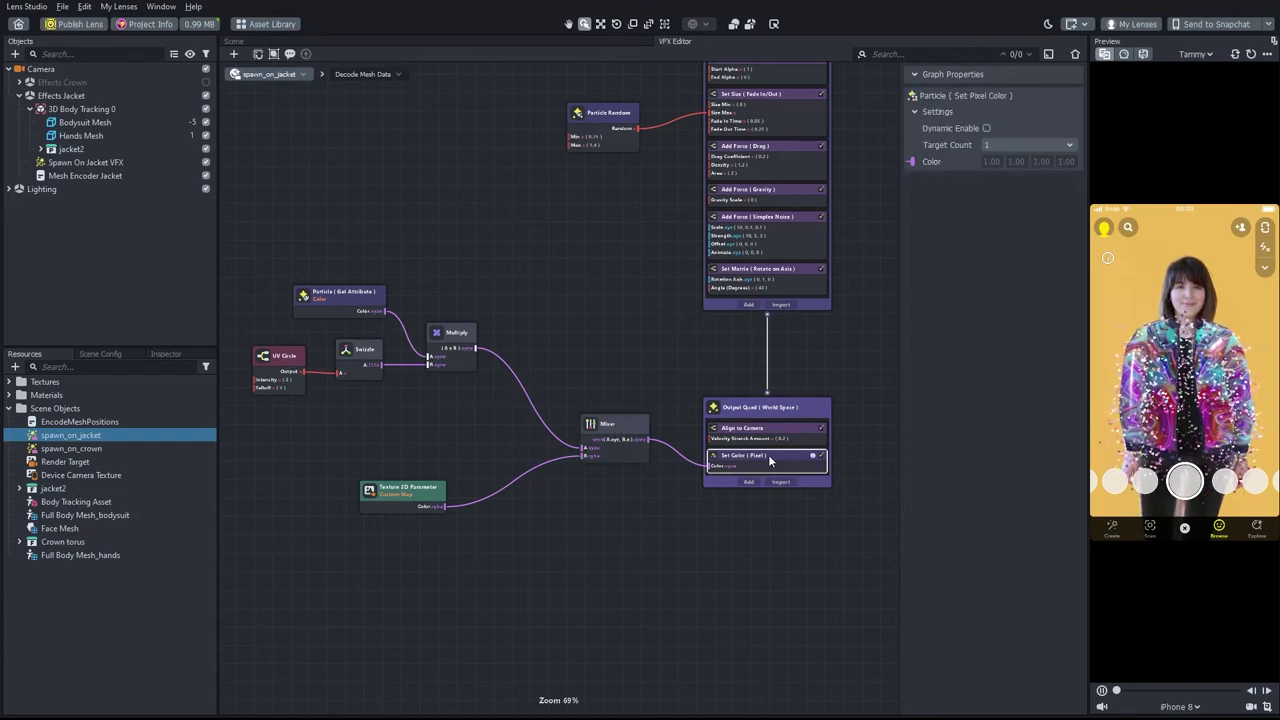
pyautogui.click(606, 426)
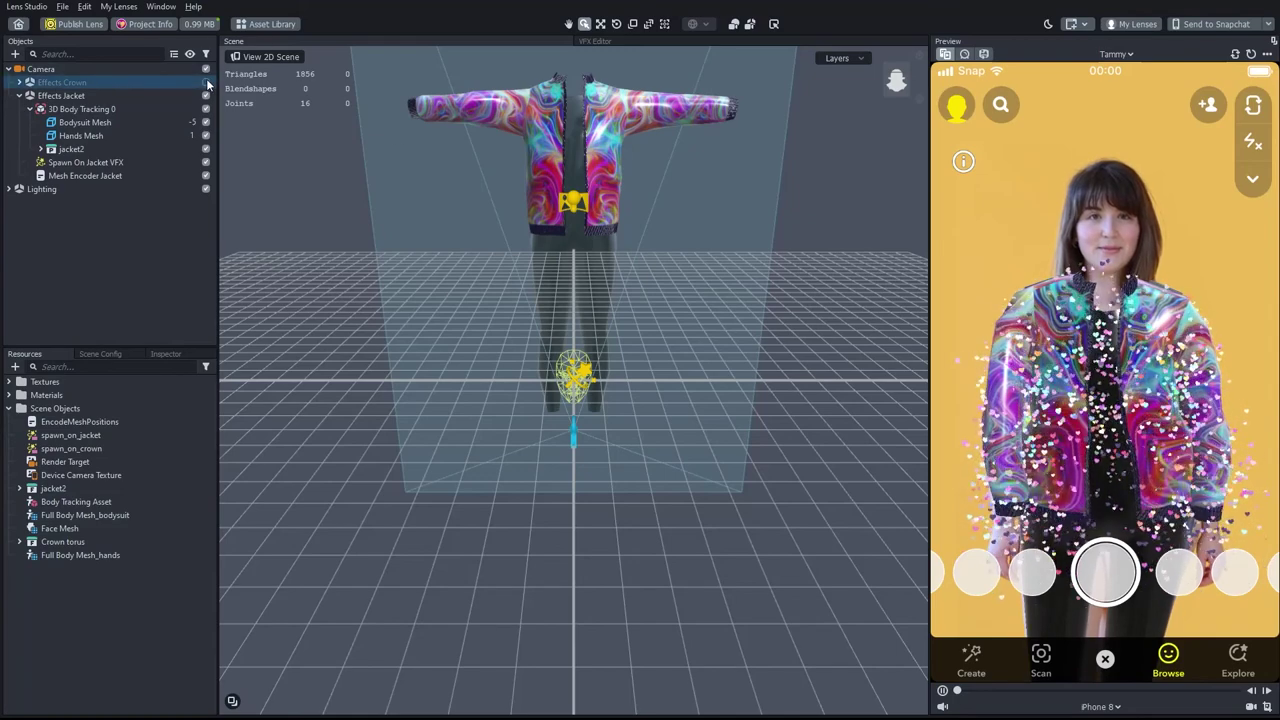
# - Enable the Effects Crown object and inspect its Head Mesh and Crown001glass ring from several angles in the scene
pyautogui.click(206, 82)
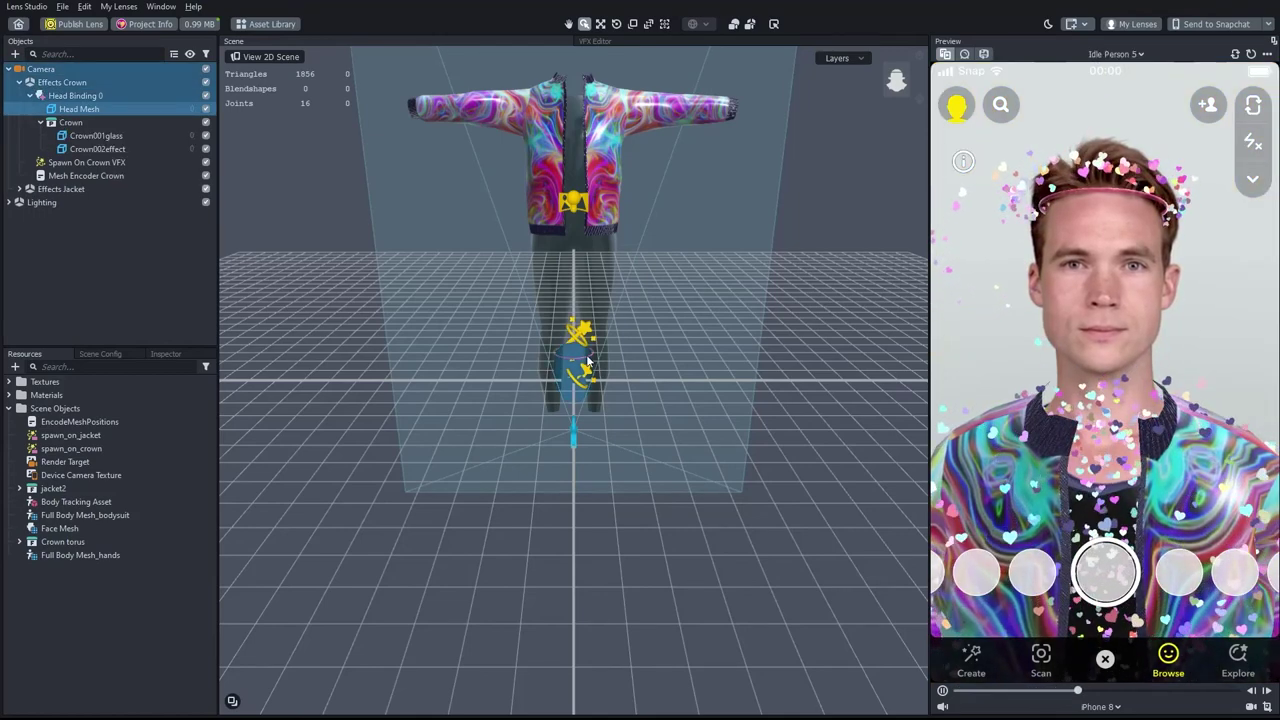
pyautogui.press('f')
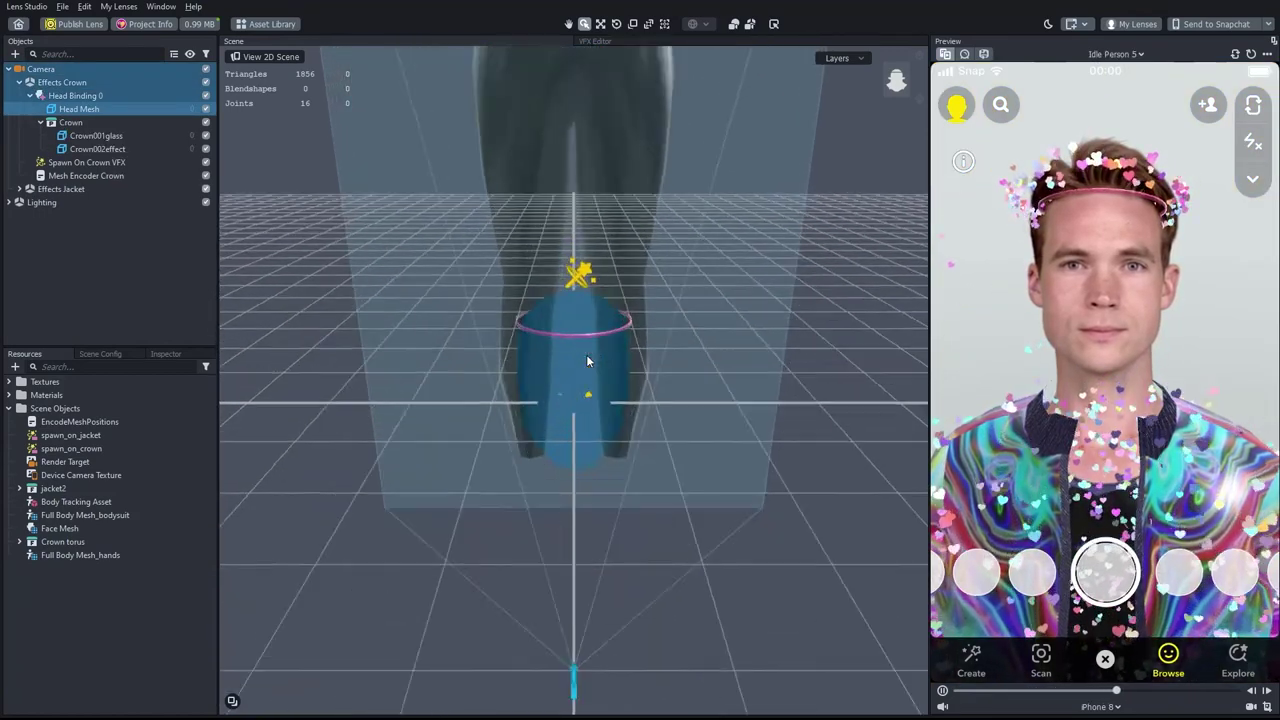
pyautogui.click(677, 280)
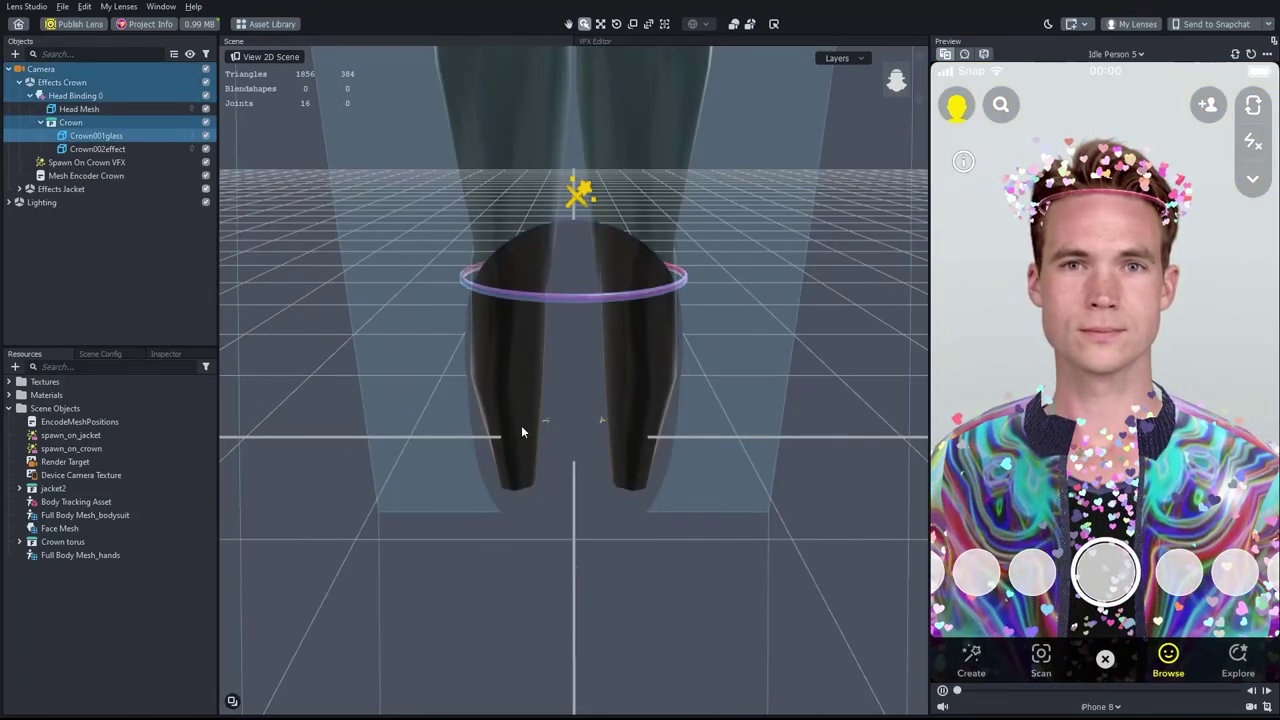
pyautogui.keyDown('alt'); pyautogui.moveTo(521, 425); pyautogui.dragTo(557, 426); pyautogui.keyUp('alt')
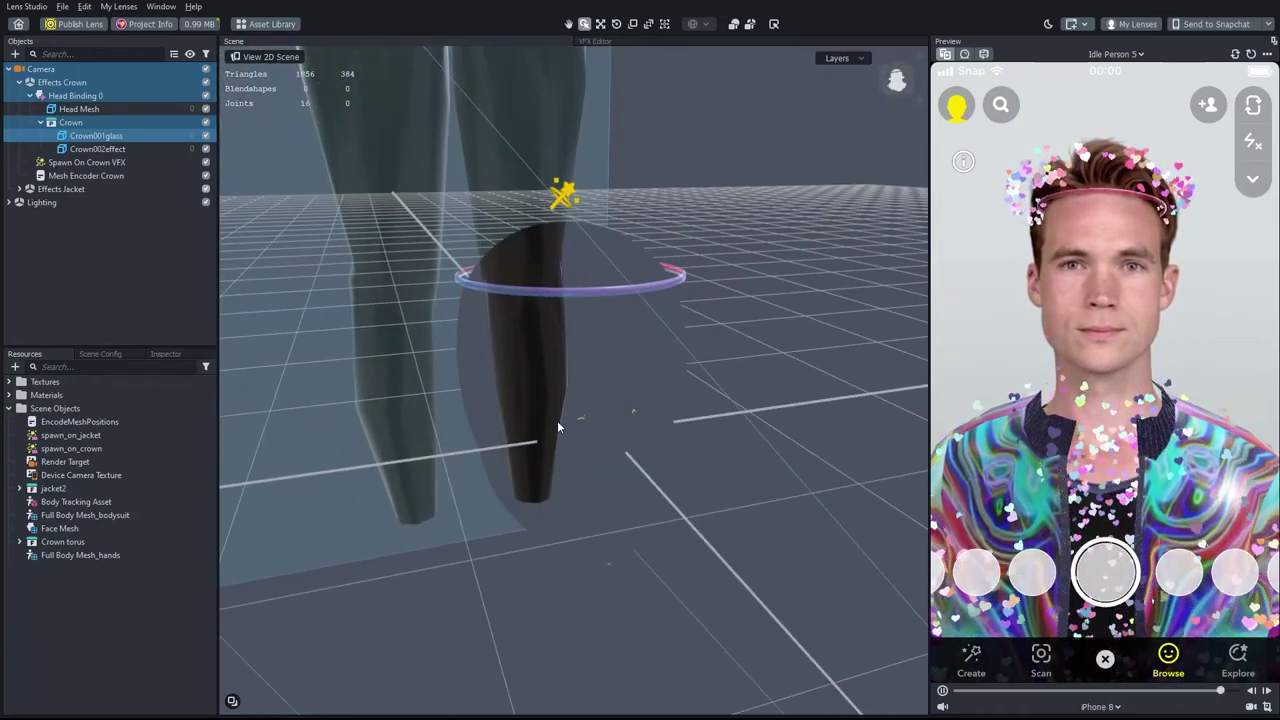
pyautogui.click(575, 368)
pyautogui.moveTo(768, 446)
pyautogui.keyDown('alt'); pyautogui.mouseDown()
pyautogui.moveTo(687, 450)
pyautogui.moveTo(677, 408)
pyautogui.moveTo(636, 408)
pyautogui.mouseUp(); pyautogui.keyUp('alt')
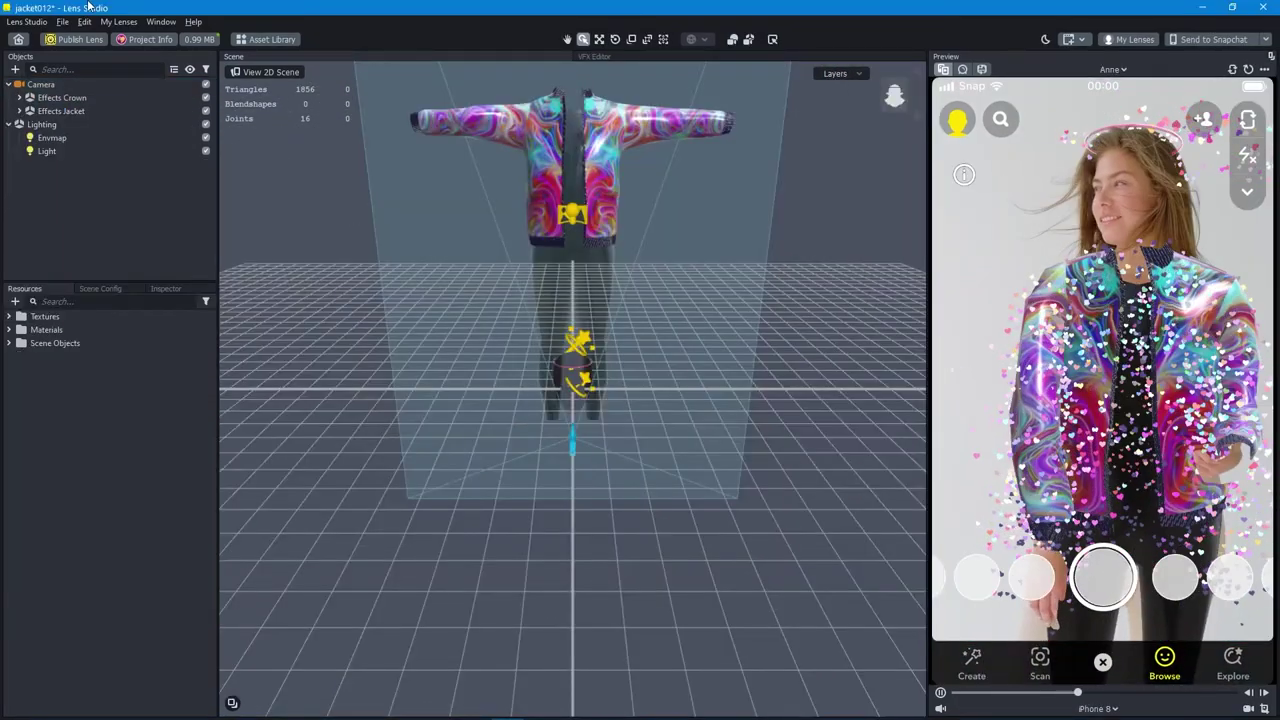
# - Review the lens name, icon, preview and camera options in the Project Info, leaving without applying changes
pyautogui.click(143, 39)
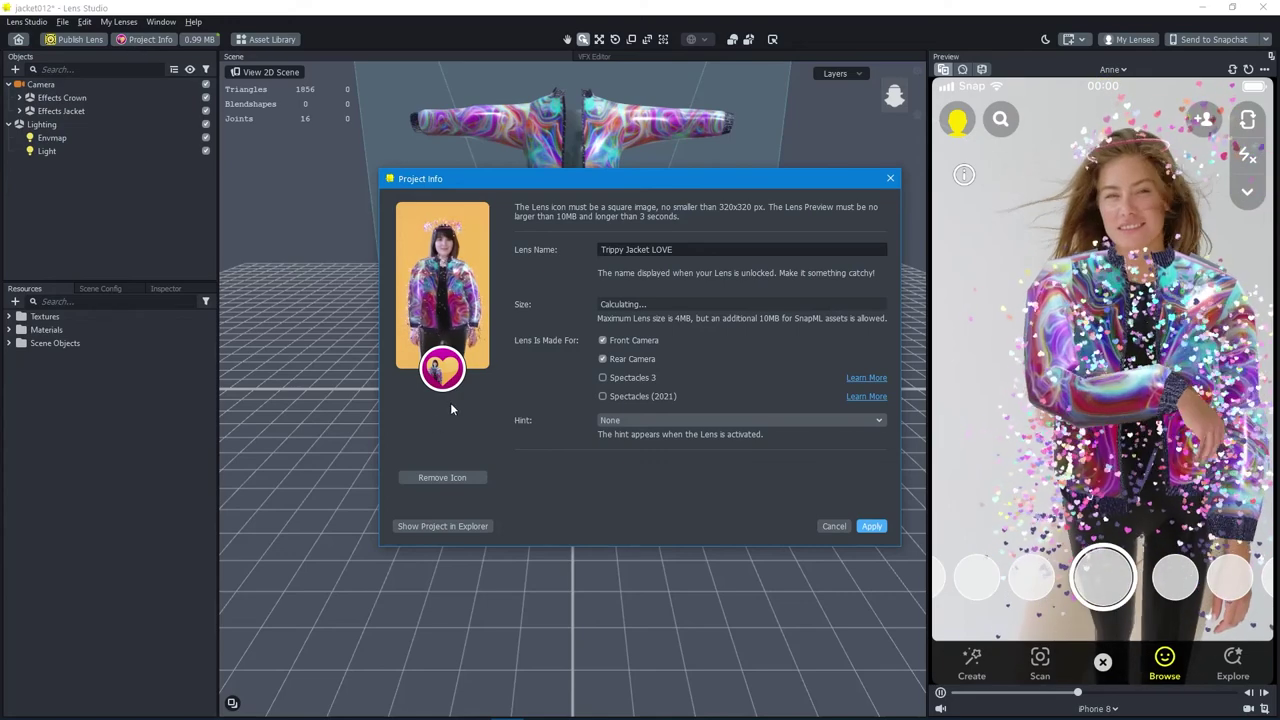
pyautogui.moveTo(457, 300)
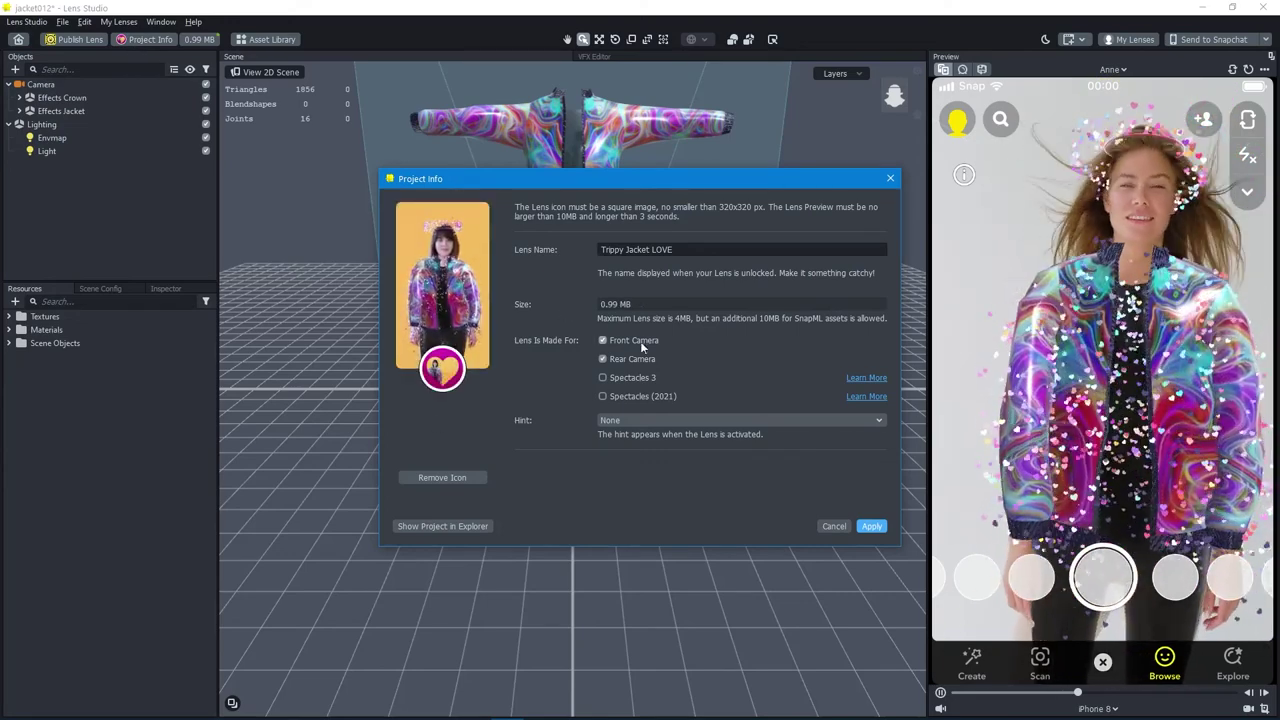
pyautogui.click(833, 526)
# - Expand Effects Crown, Effects Jacket, Textures and the textures from painter folder, and check the current lens size details
pyautogui.click(19, 97)
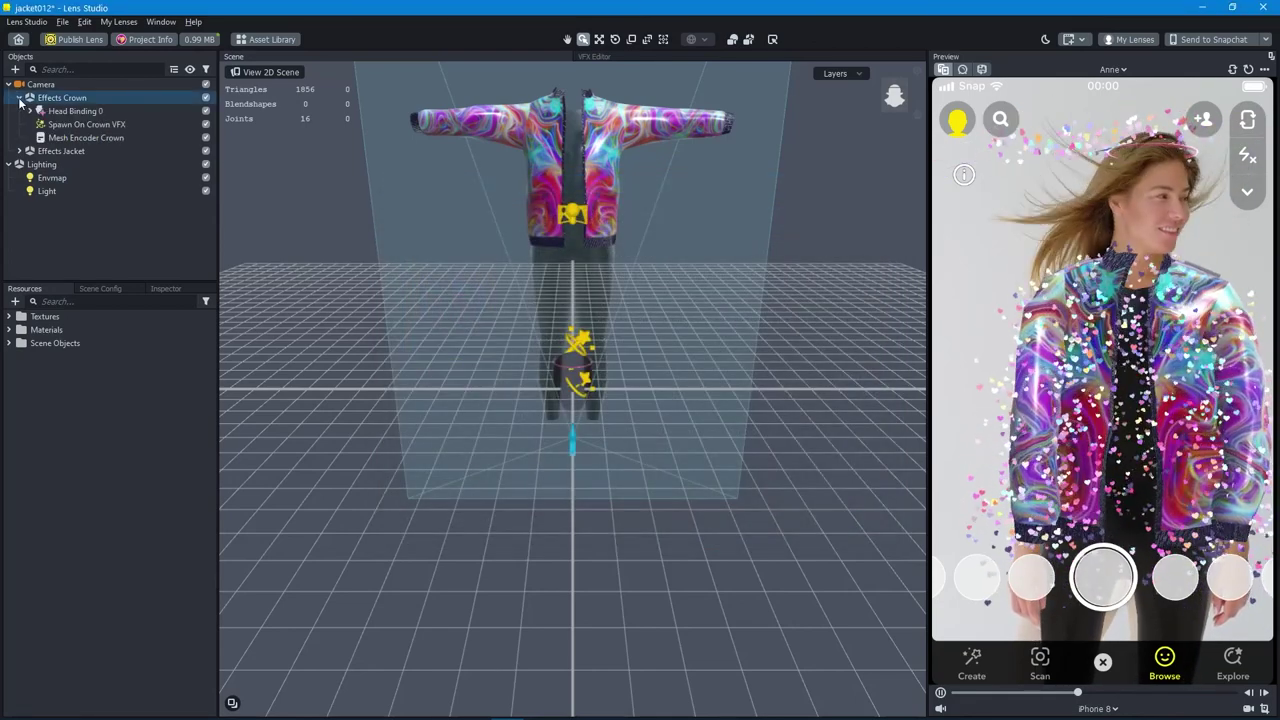
pyautogui.click(19, 151)
pyautogui.click(8, 316)
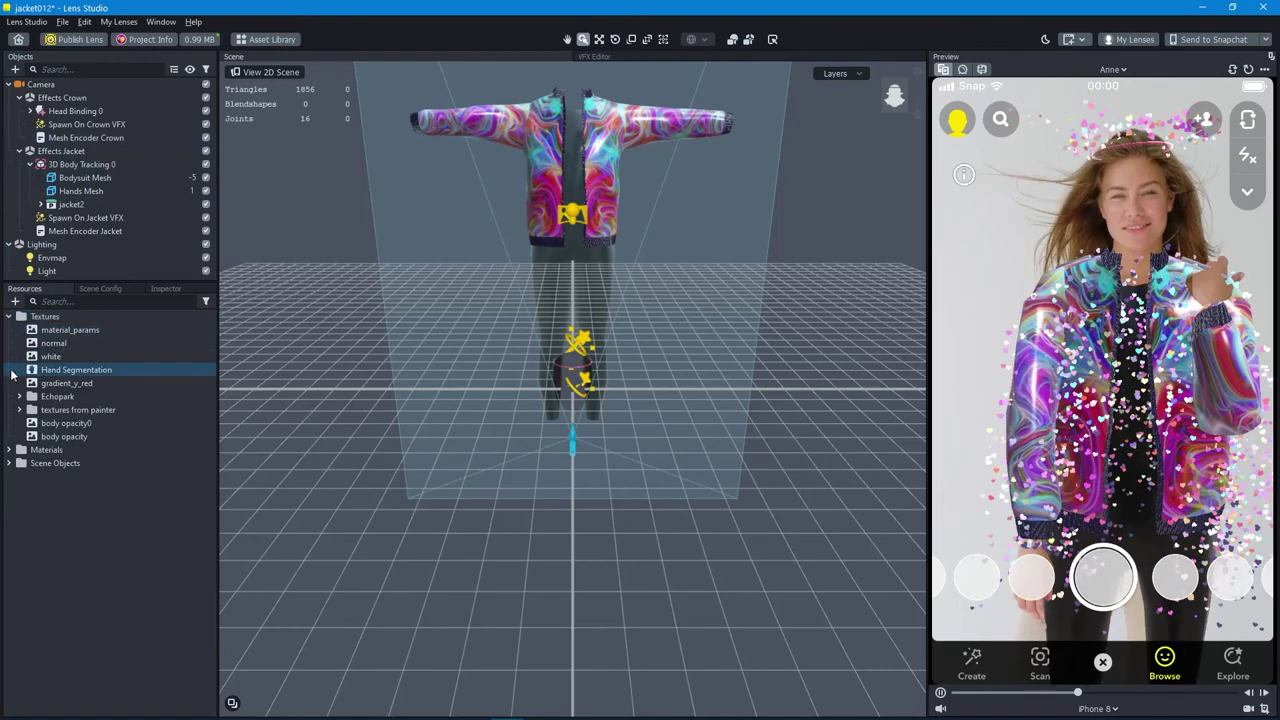
pyautogui.click(78, 410)
pyautogui.click(19, 410)
pyautogui.click(85, 231)
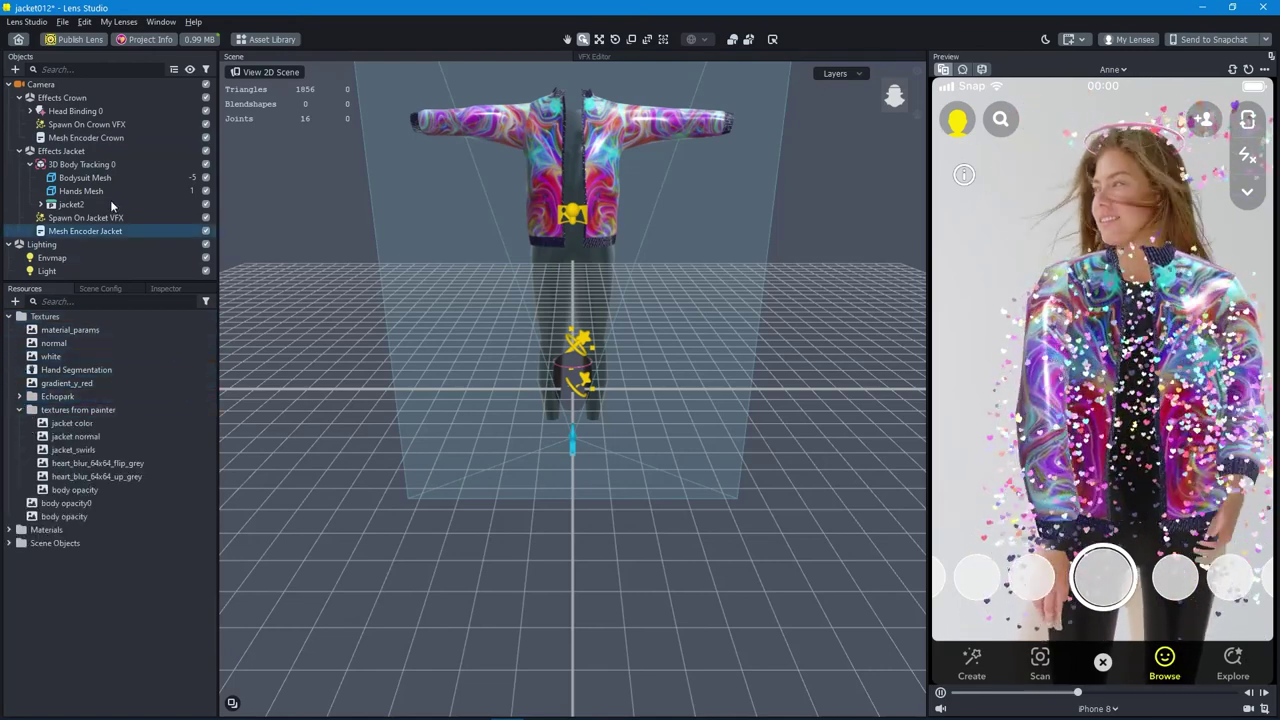
pyautogui.click(199, 39)
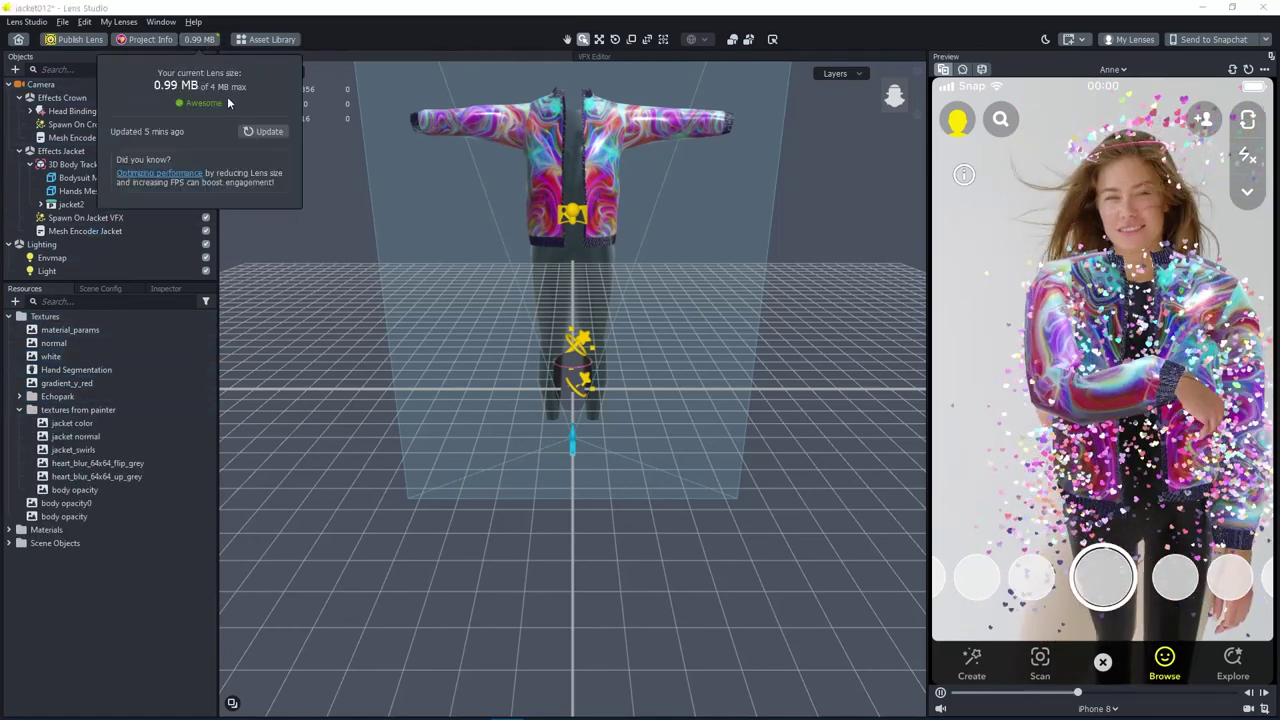